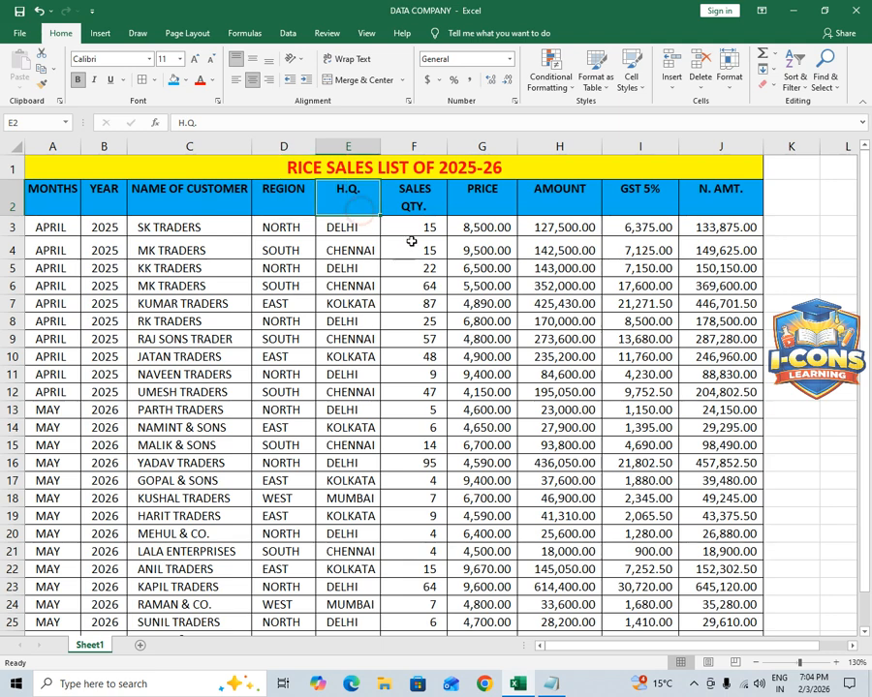
Examine the sales list's column headings from SALES QTY. through N. AMT. and its rows down to the last entry
key("Right")
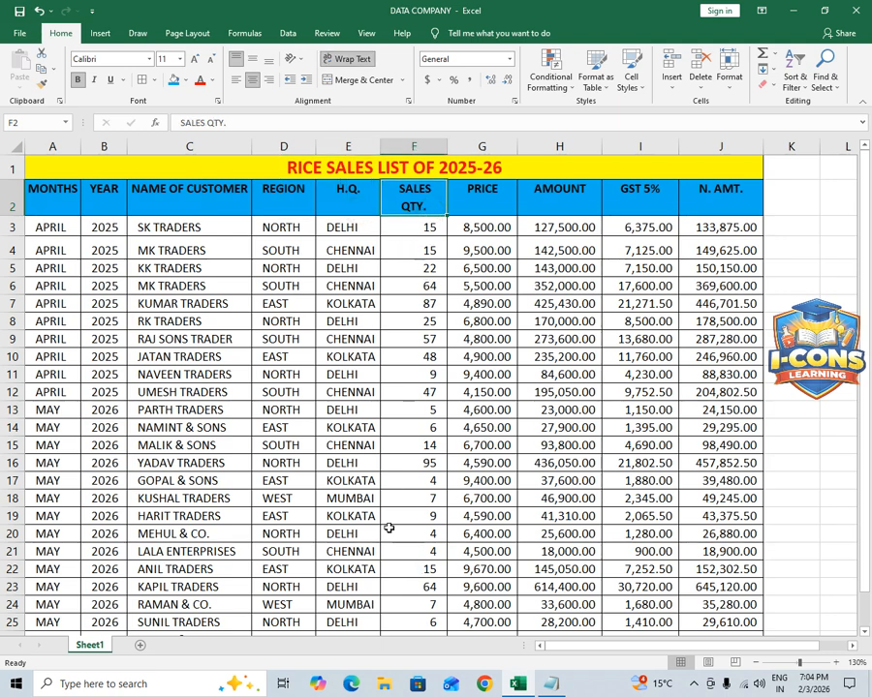
left_click(496, 196)
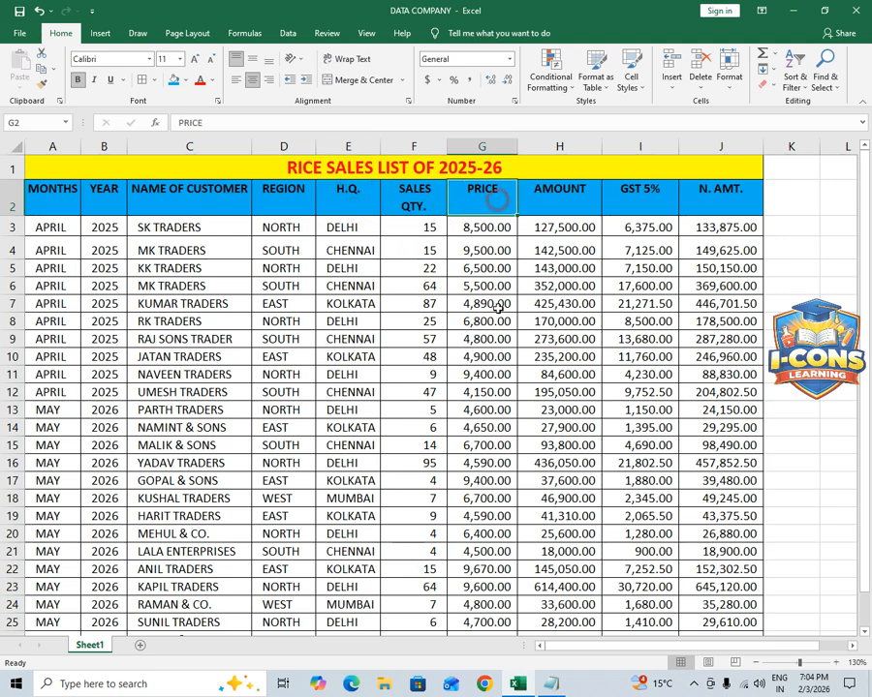
left_click(579, 209)
left_click(626, 211)
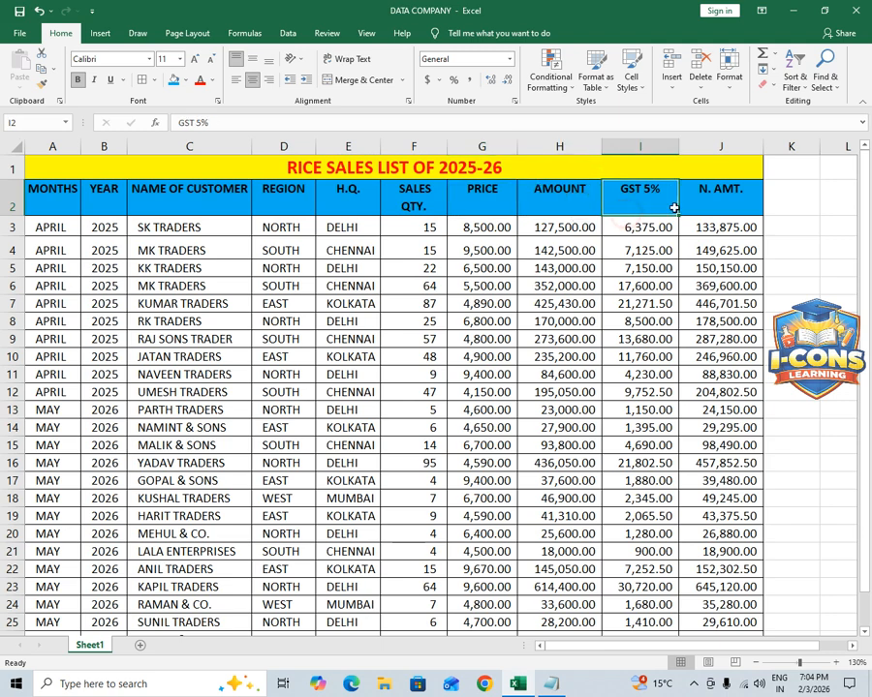
left_click(716, 195)
scroll(194, 408, "down", 5)
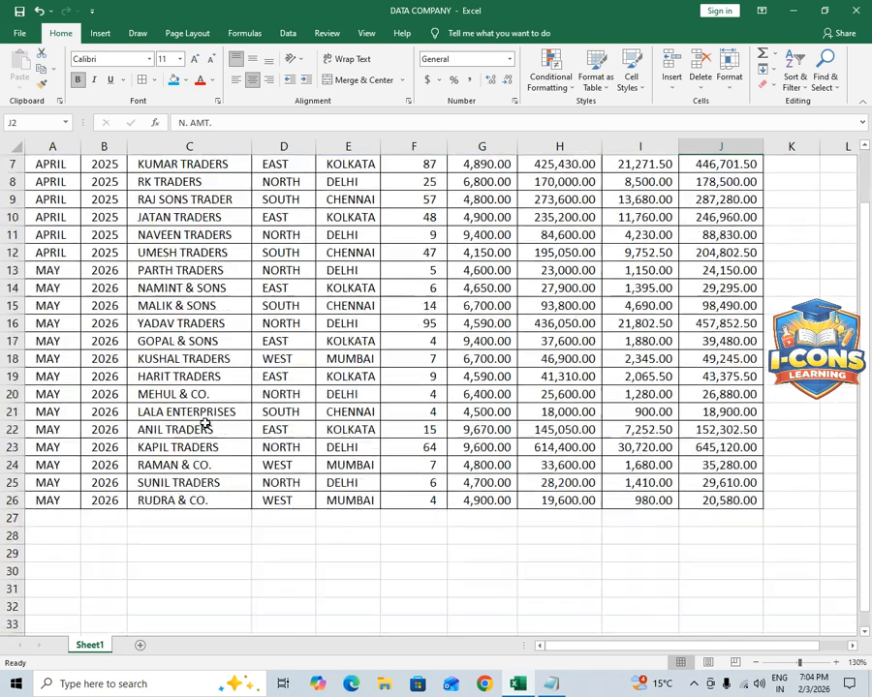
scroll(206, 439, "up", 3)
scroll(219, 355, "up", 1)
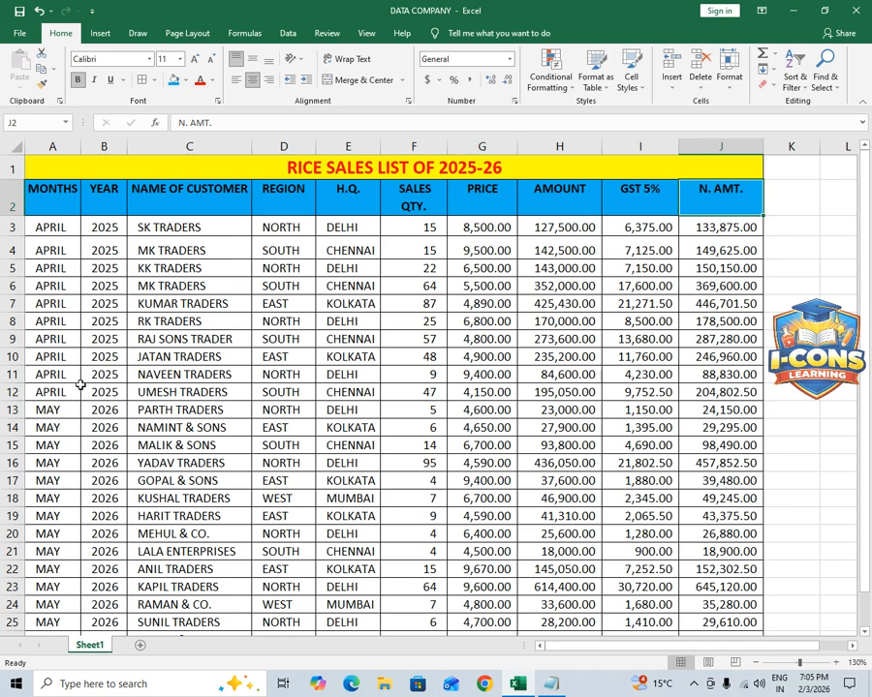
Create a PivotTable from the range Sheet1!$A$2:$J$26 on a new worksheet
left_click(101, 35)
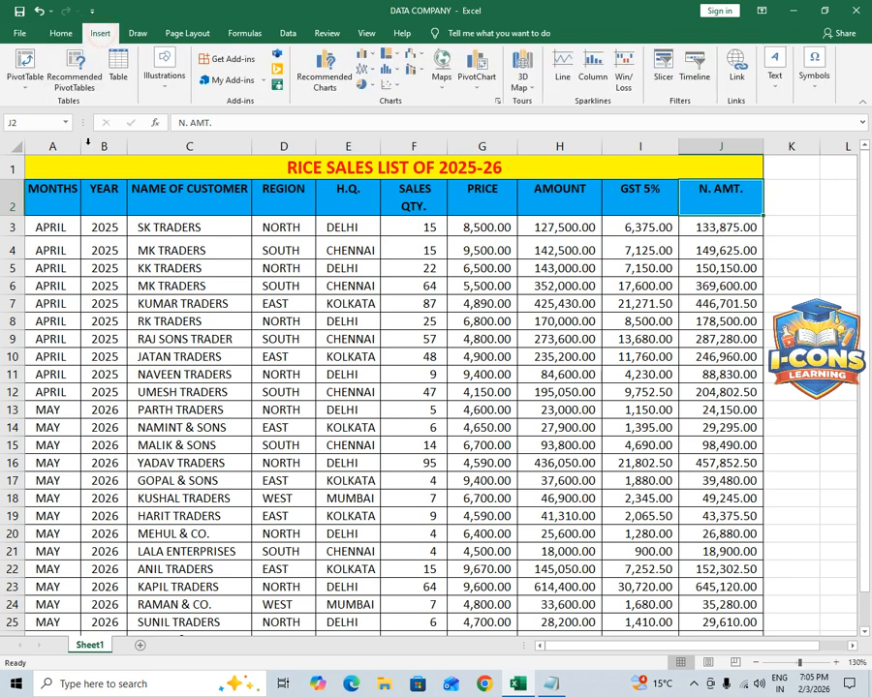
left_click(18, 68)
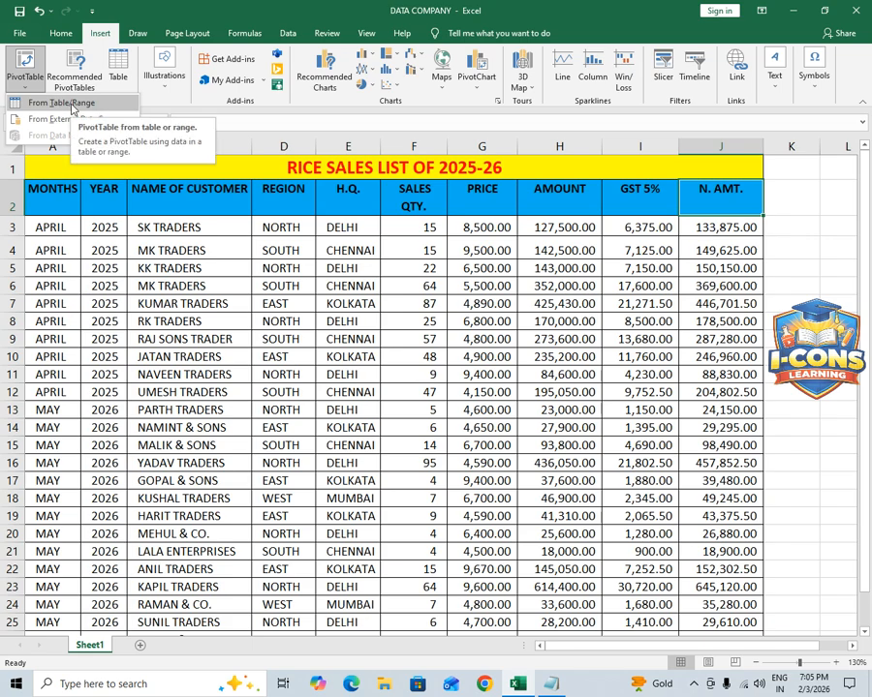
left_click(71, 104)
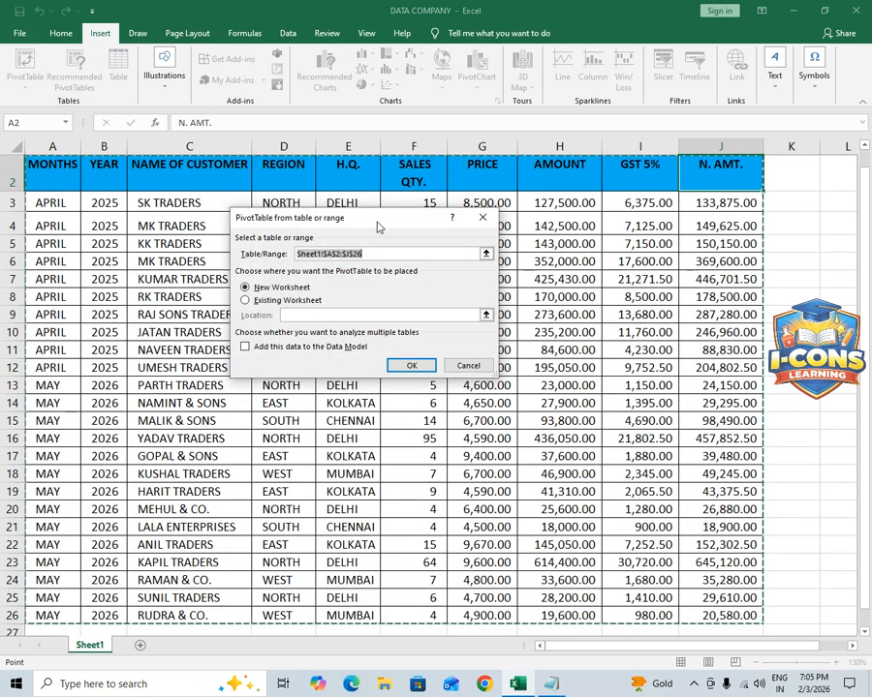
left_click_drag(378, 228, 517, 165)
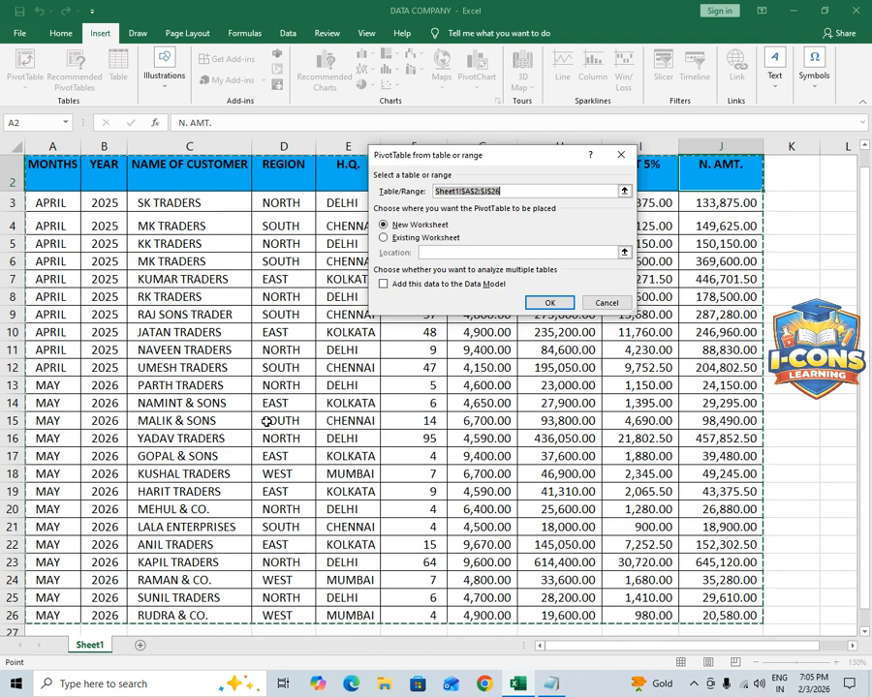
left_click(549, 303)
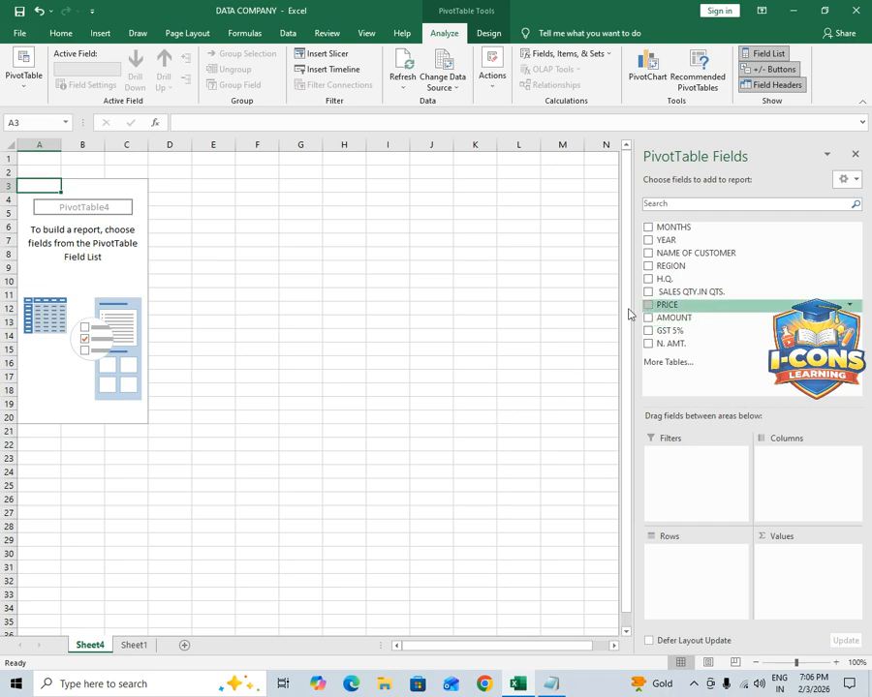
Add REGION as the PivotTable's row field with NAME OF CUSTOMER nested beneath it, and review the grouped list
left_click_drag(678, 268, 672, 557)
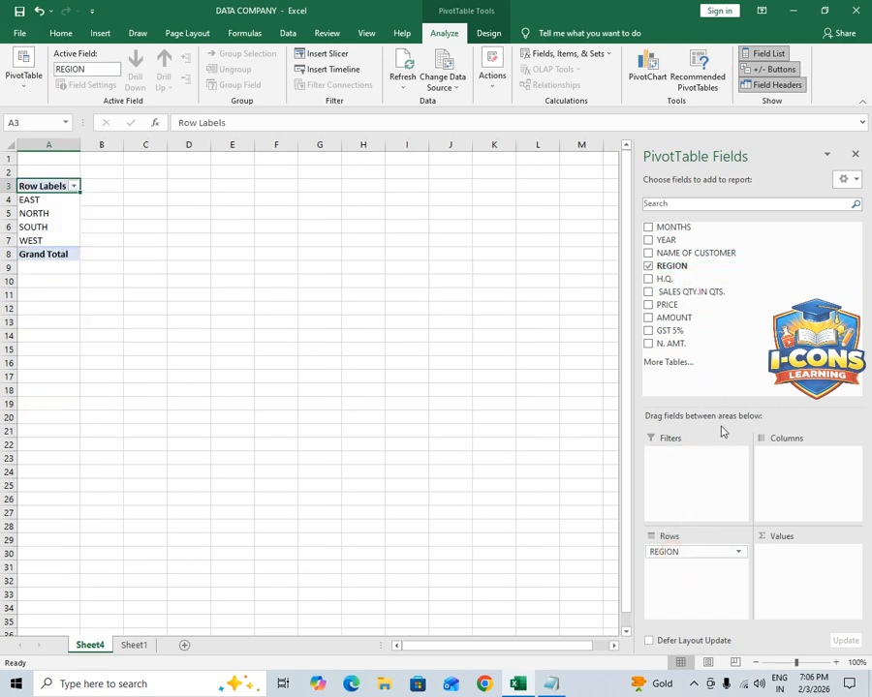
scroll(85, 287, "up", 4)
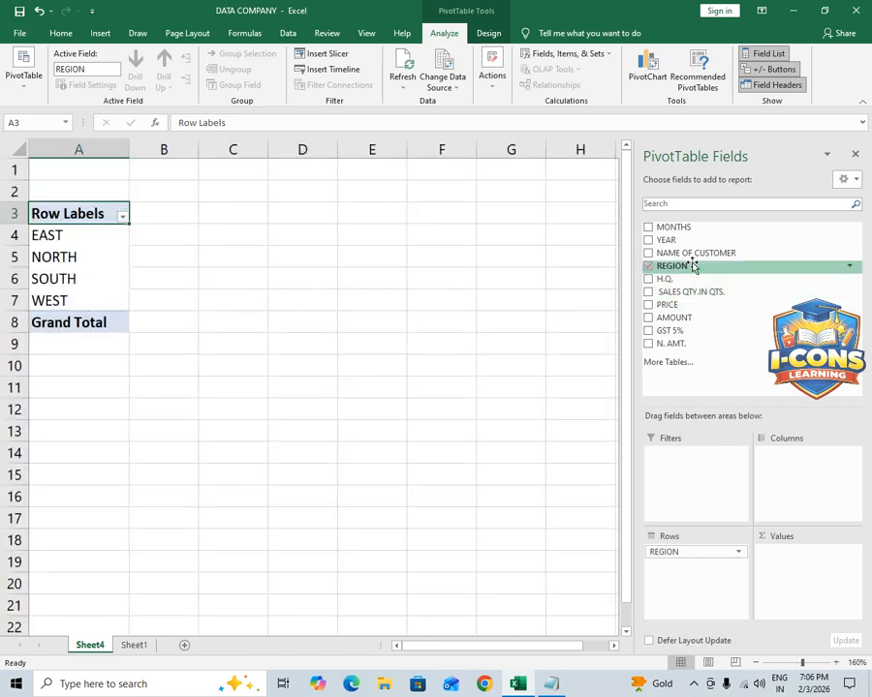
left_click_drag(708, 254, 708, 567)
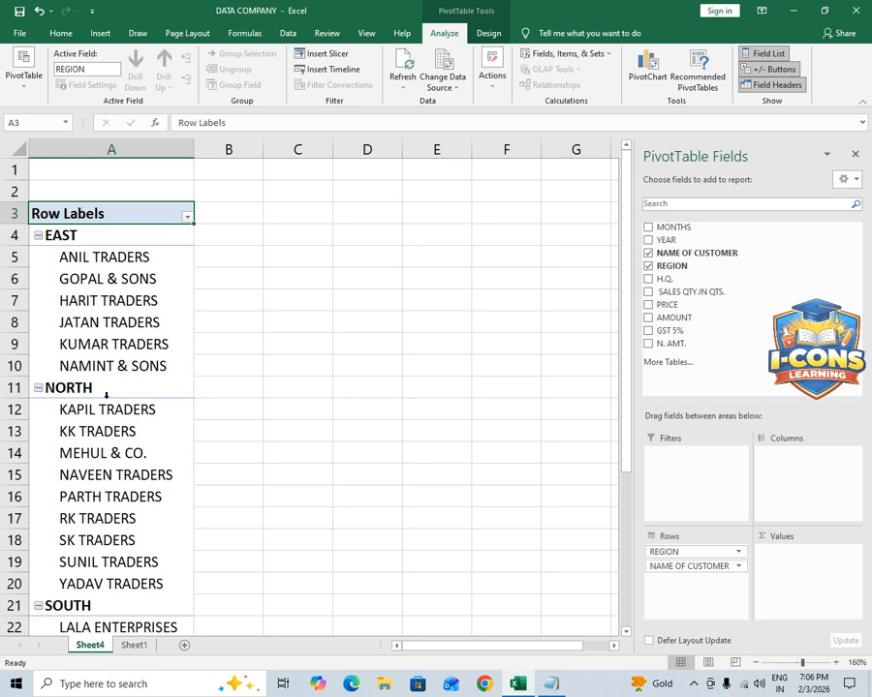
scroll(113, 411, "down", 1)
scroll(113, 412, "down", 7)
scroll(120, 461, "up", 7)
Collapse the EAST, NORTH, SOUTH and WEST regions in the PivotTable so only the region names are listed
left_click(39, 235)
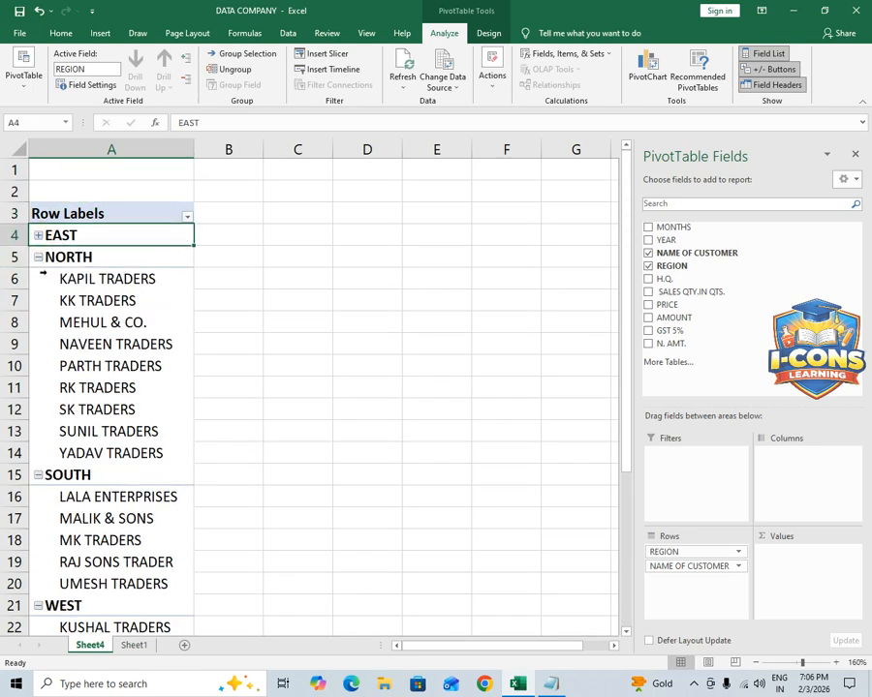
left_click(38, 256)
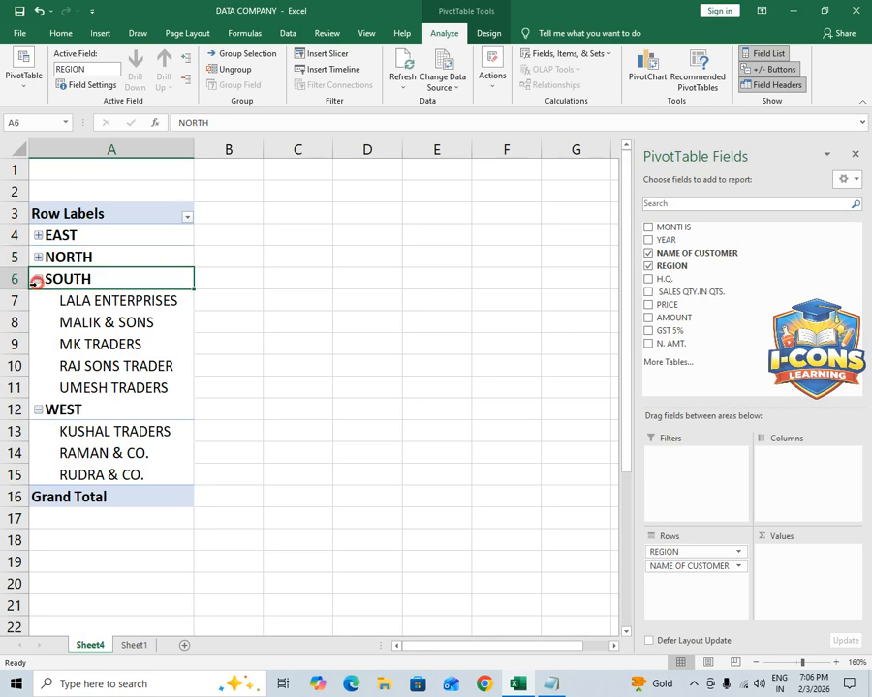
left_click(38, 279)
left_click(39, 300)
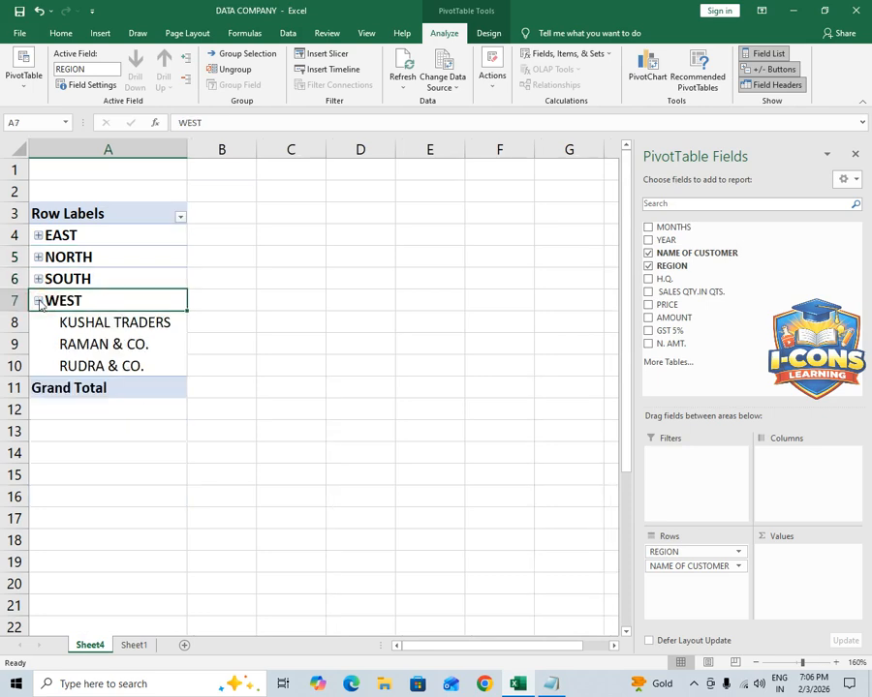
left_click(39, 300)
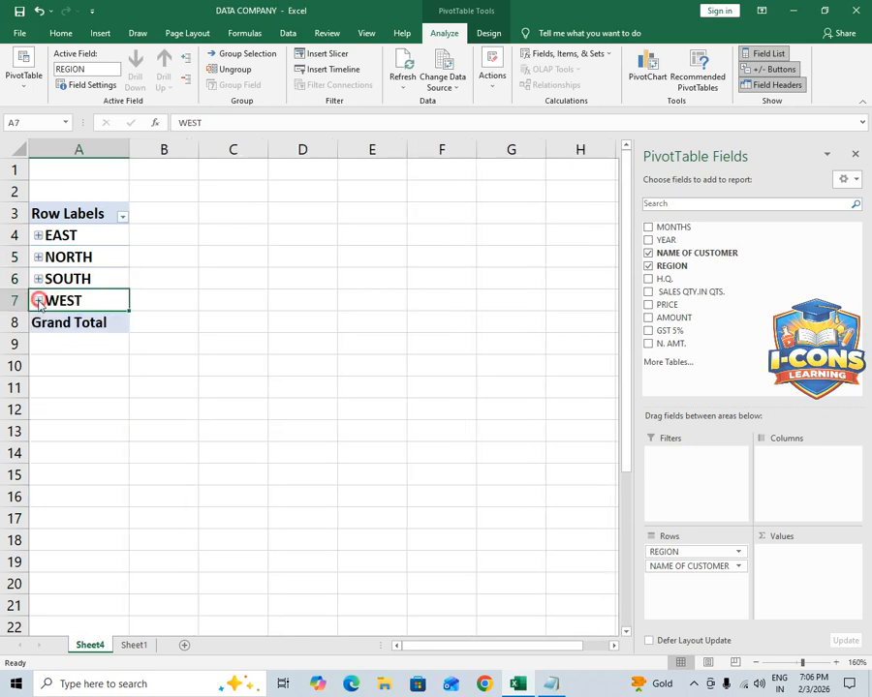
left_click(38, 237)
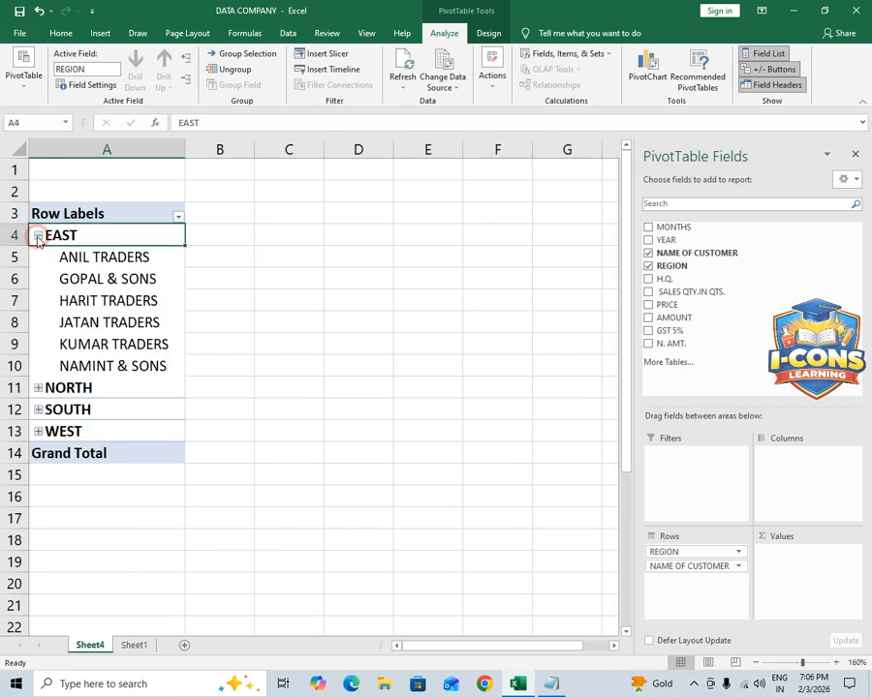
left_click(37, 237)
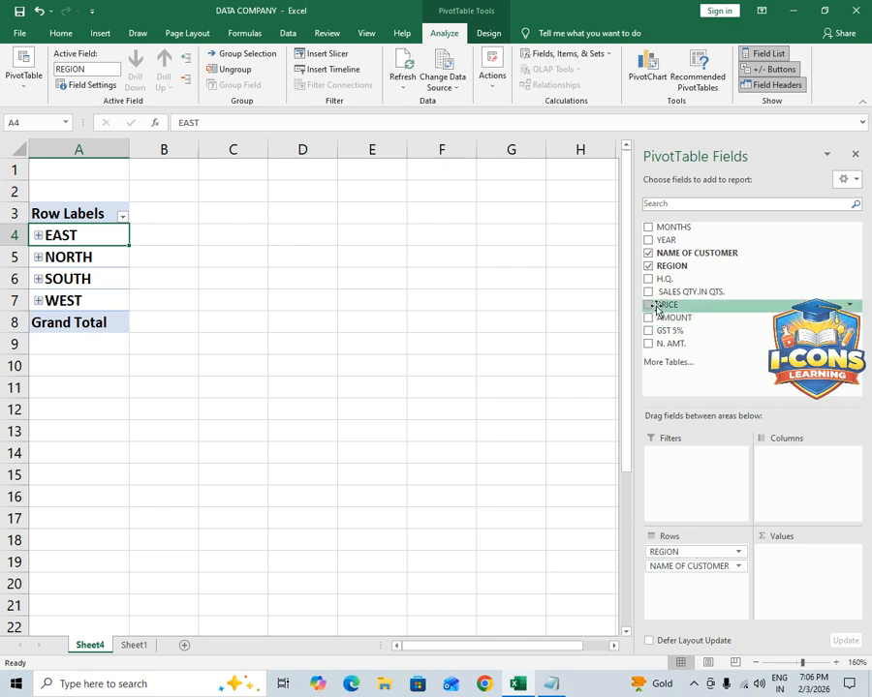
Add PRICE to the PivotTable values as a sum and expand the EAST region to check its customers' prices
left_click_drag(654, 308, 787, 554)
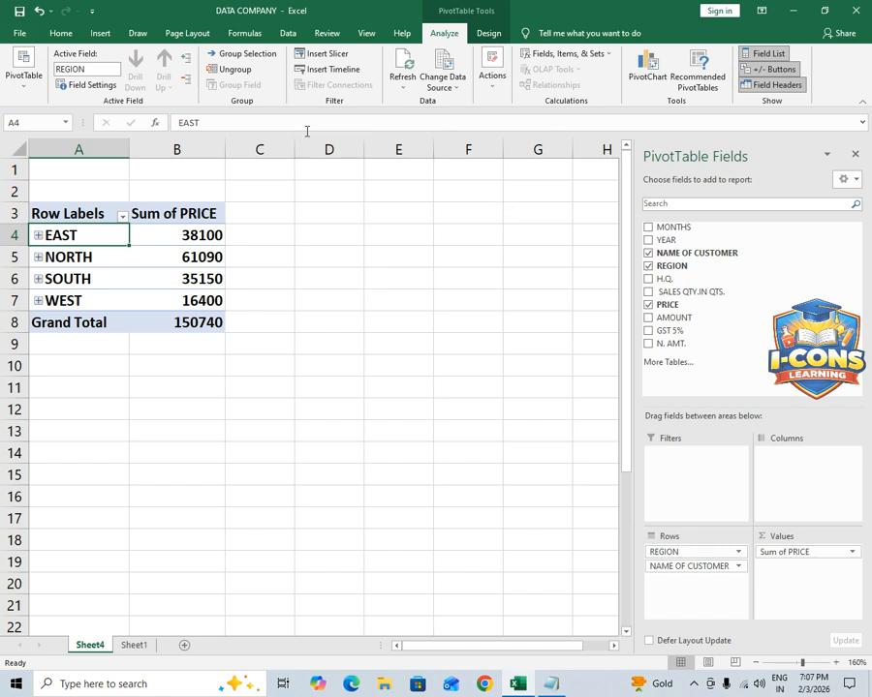
left_click(38, 238)
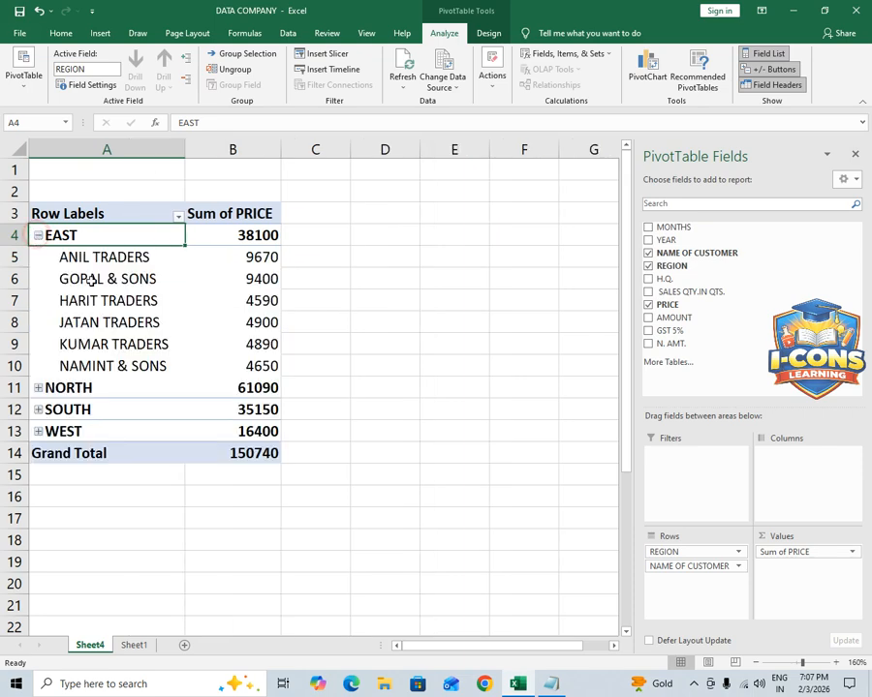
left_click(229, 263)
left_click(238, 324)
left_click_drag(242, 254, 111, 385)
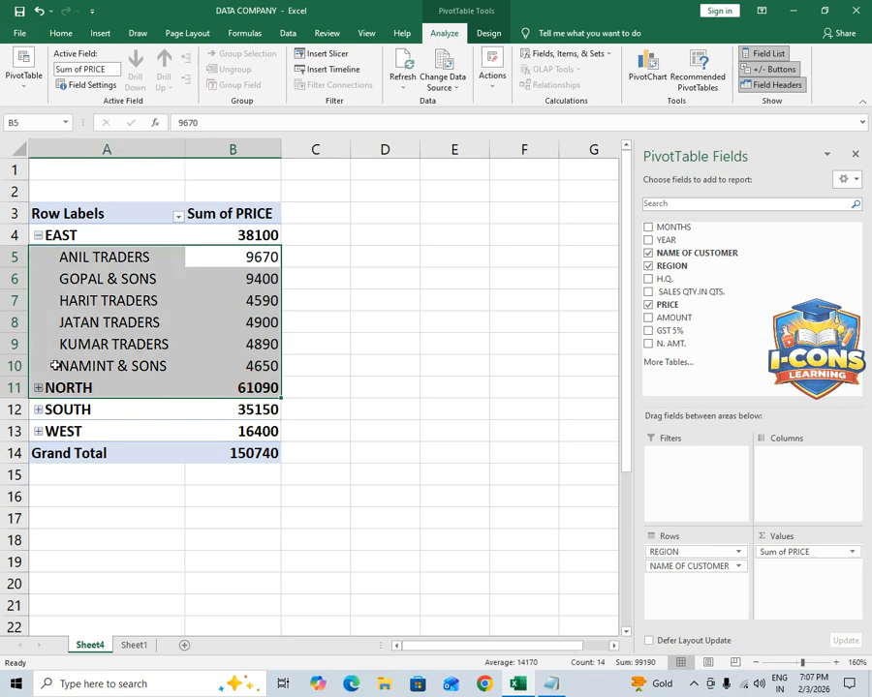
left_click(98, 302)
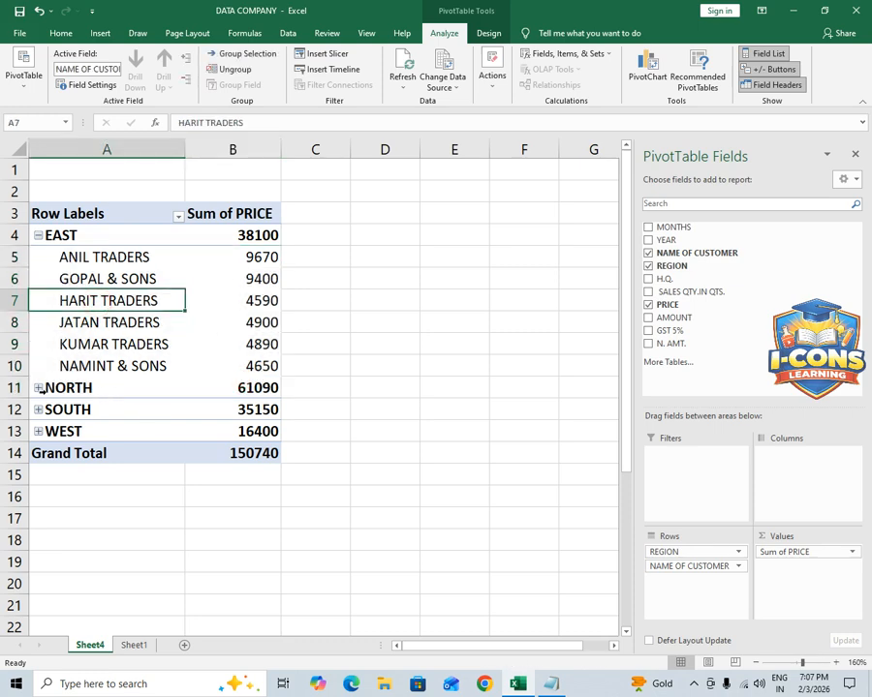
Expand the NORTH, SOUTH and WEST regions to list their customers with prices
left_click(38, 388)
scroll(194, 416, "down", 2)
left_click(38, 475)
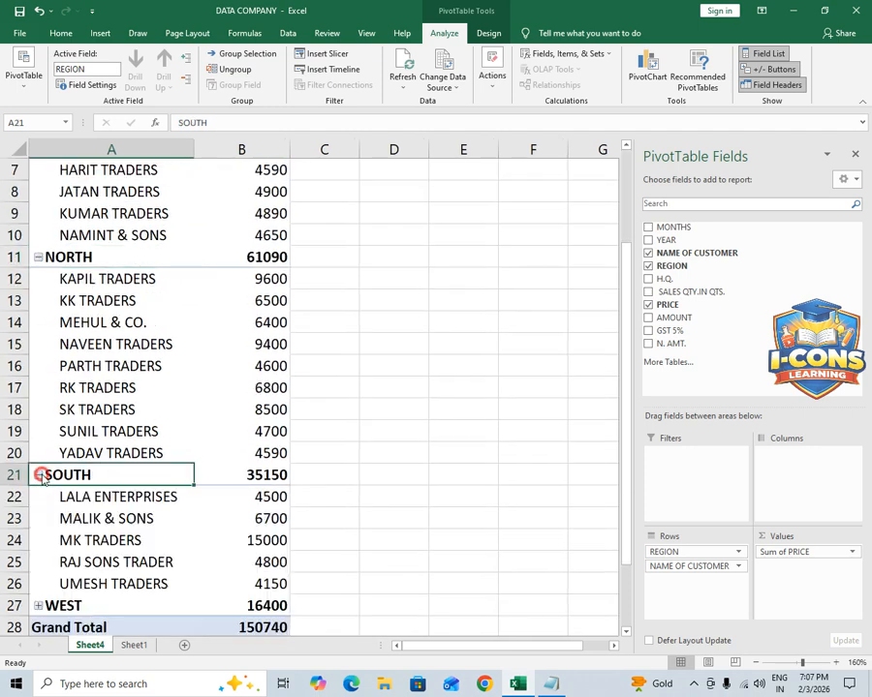
scroll(196, 409, "down", 2)
left_click(38, 475)
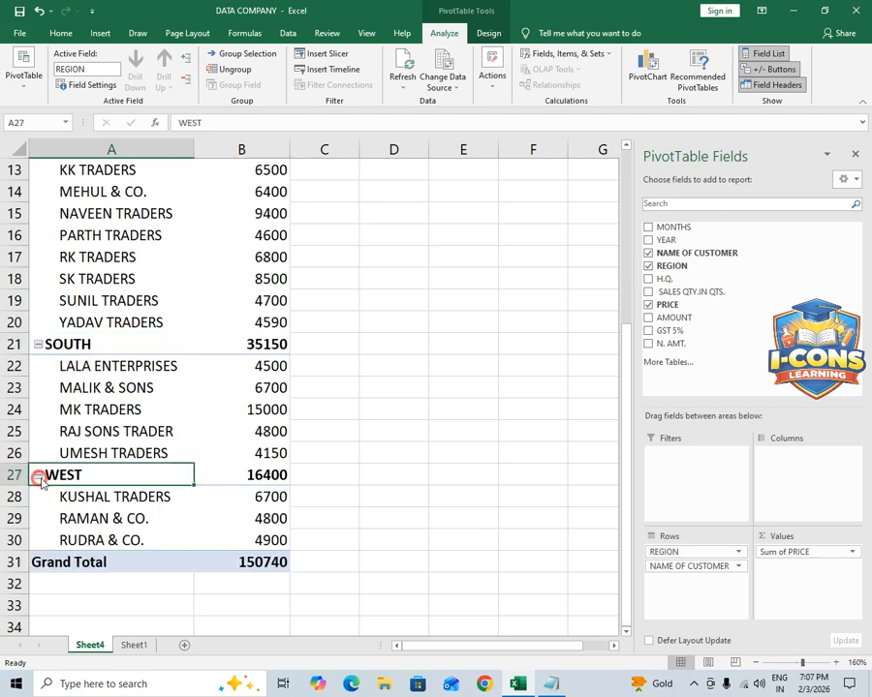
scroll(214, 433, "up", 4)
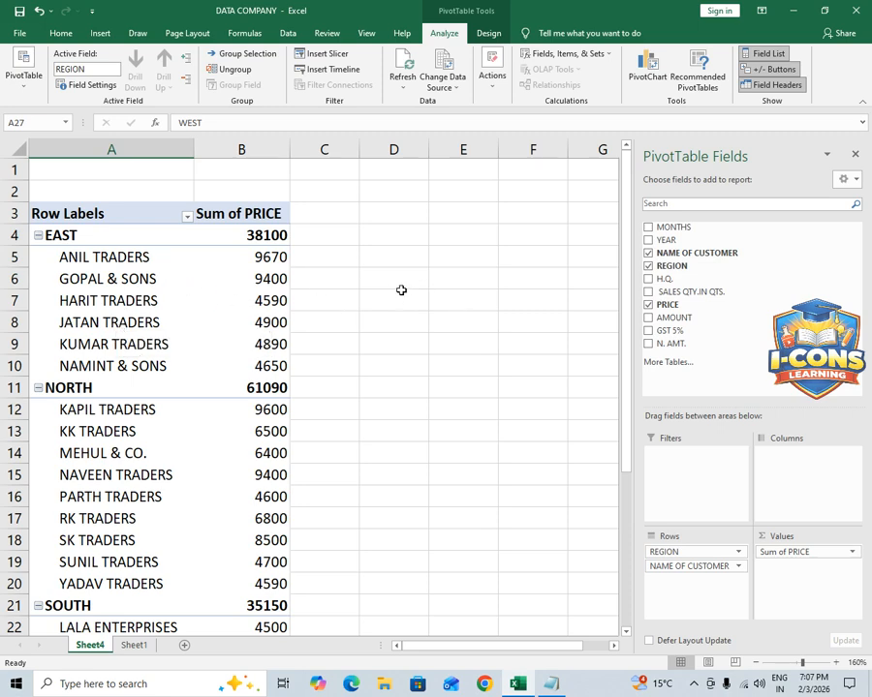
Add YEAR as a report filter and filter the PivotTable to 2025
left_click_drag(662, 239, 681, 450)
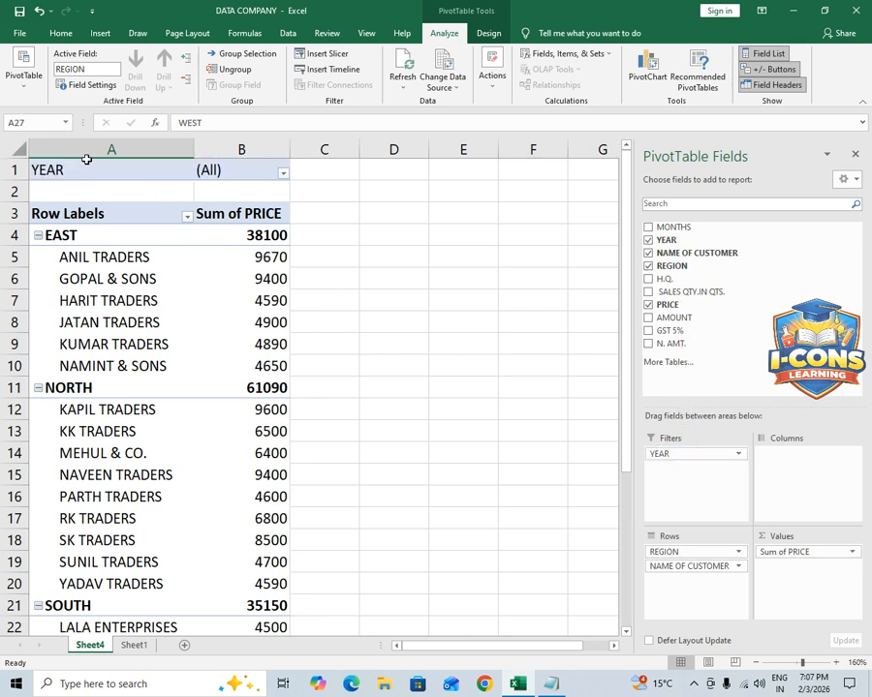
left_click(283, 174)
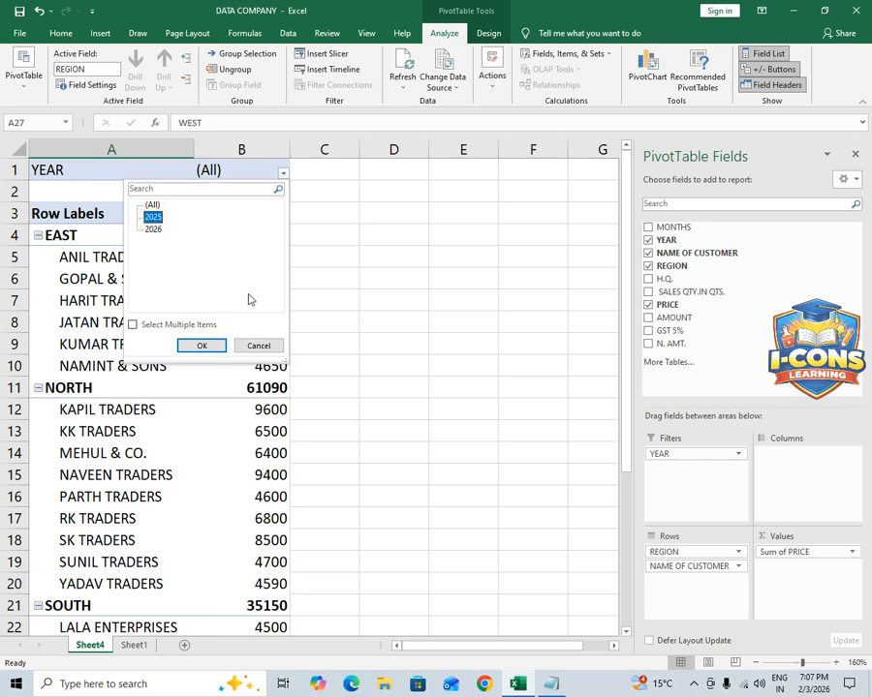
left_click(201, 345)
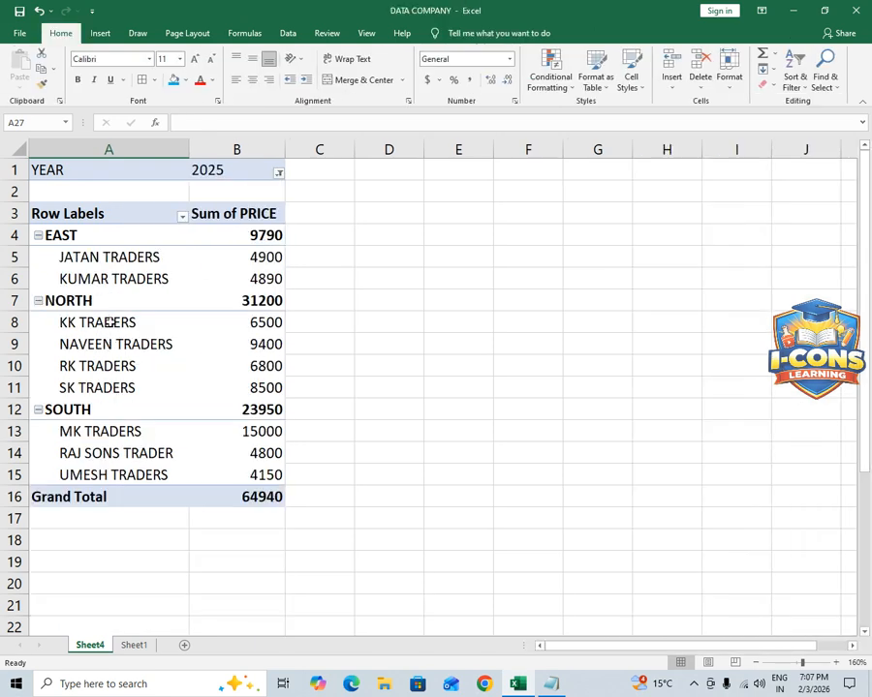
left_click(174, 347)
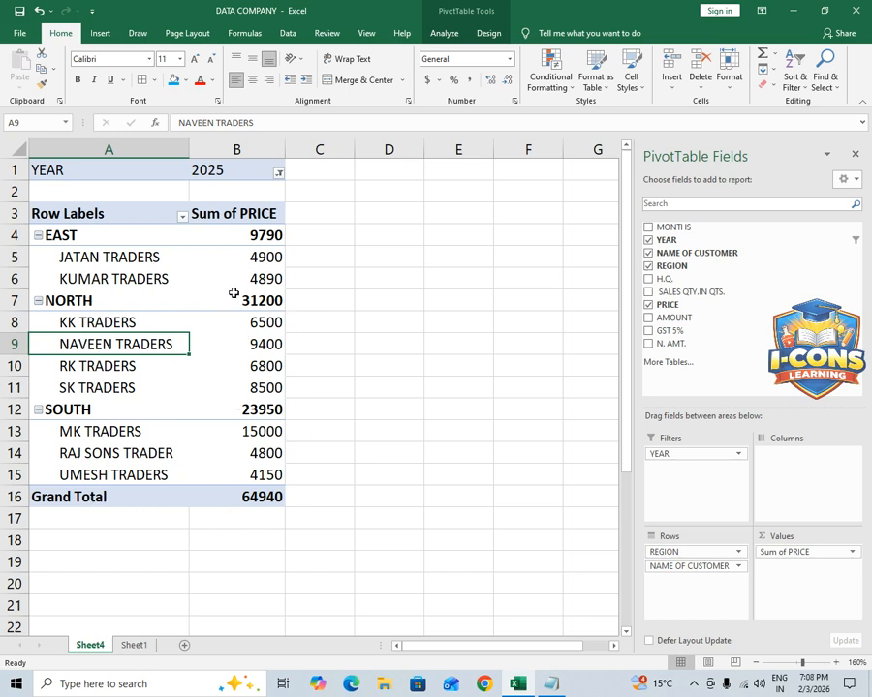
Add the SALES QTY.IN QTS. field beneath the customer rows, review it, and move it into the values as a sum
mouse_move(234, 293)
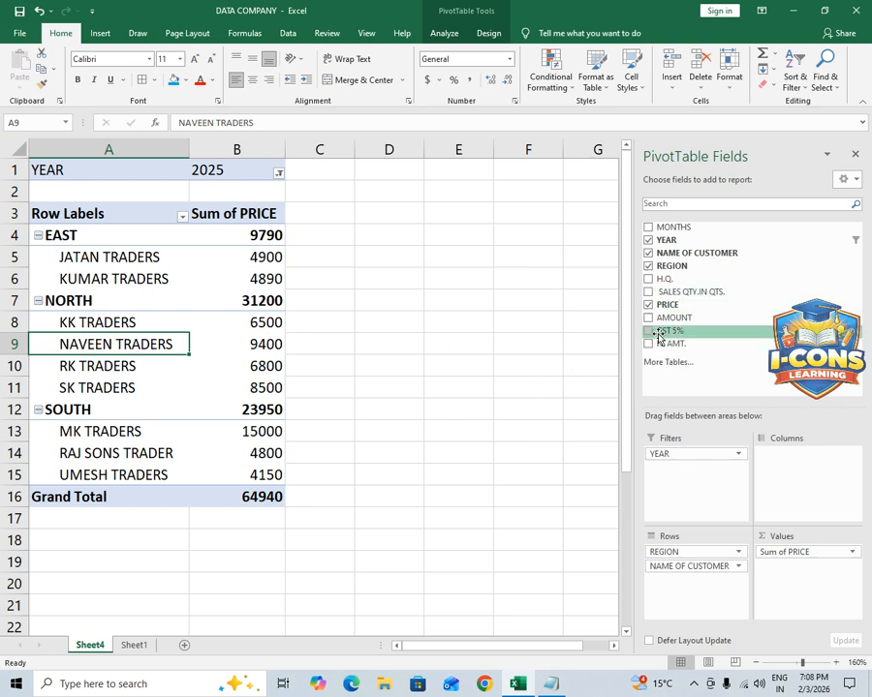
left_click_drag(688, 300, 688, 585)
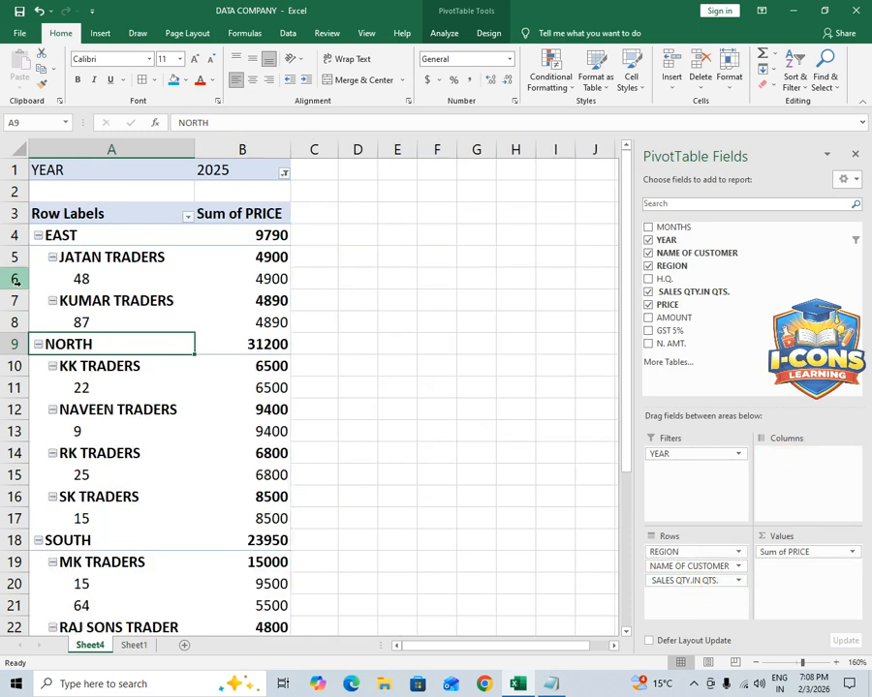
left_click(82, 279)
scroll(93, 341, "down", 3)
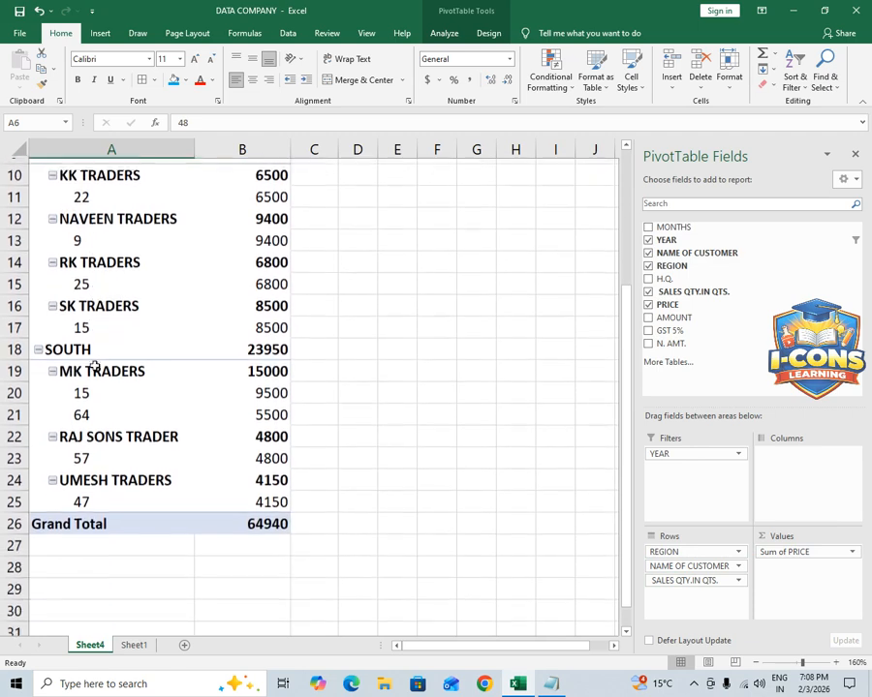
scroll(101, 403, "down", 2)
scroll(105, 388, "up", 5)
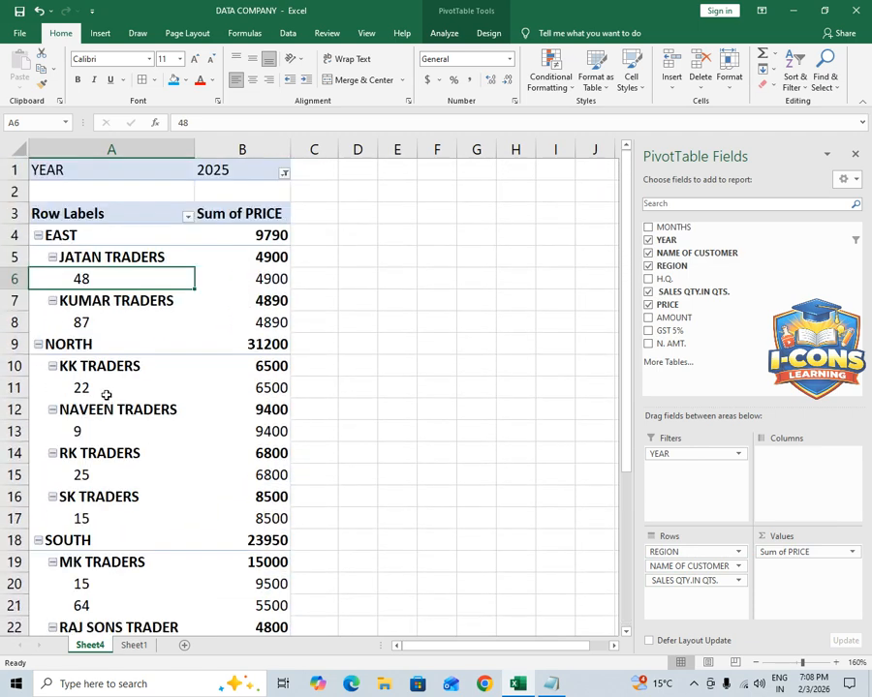
left_click_drag(704, 591, 793, 574)
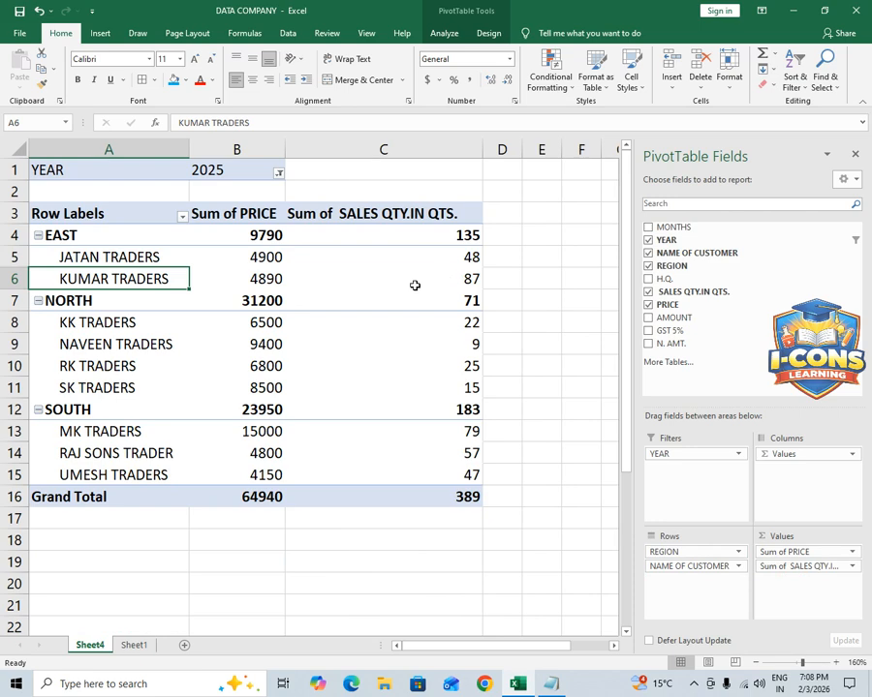
Review the 2025 sales quantities and summed prices for each region and its customers in the PivotTable
left_click(369, 265)
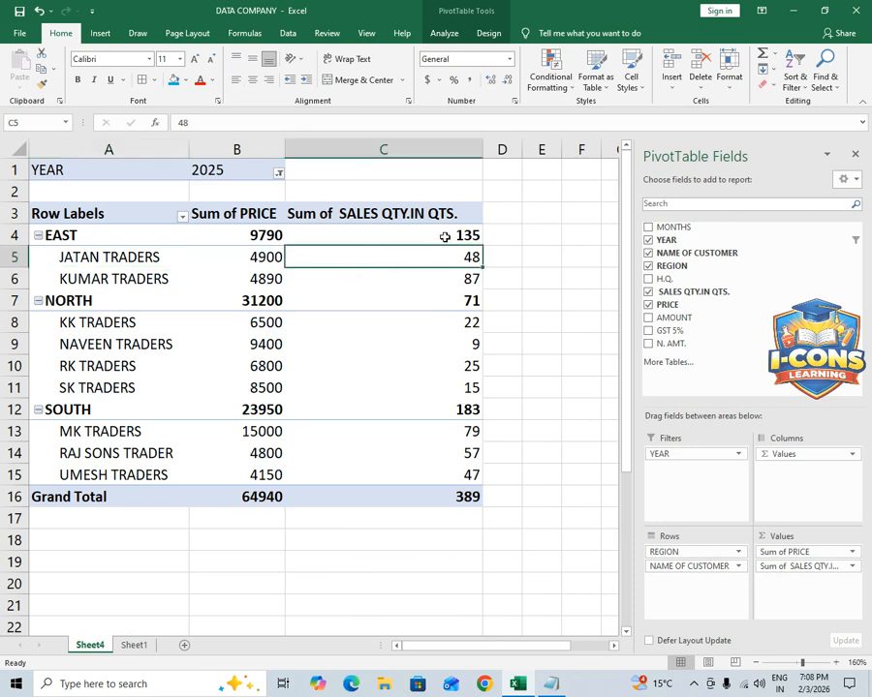
left_click(393, 235)
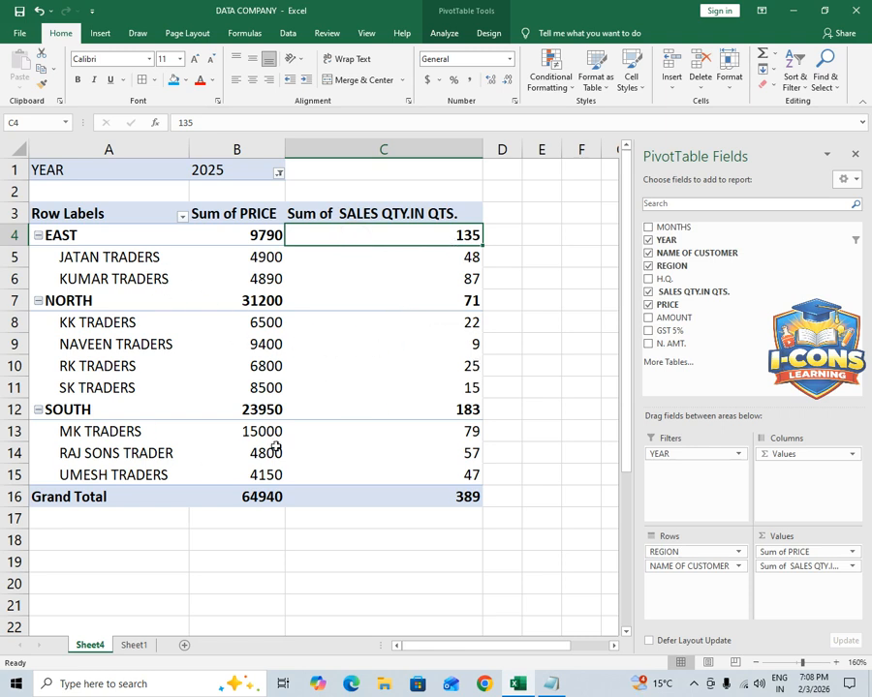
mouse_move(276, 447)
left_click(247, 239)
left_click(231, 365)
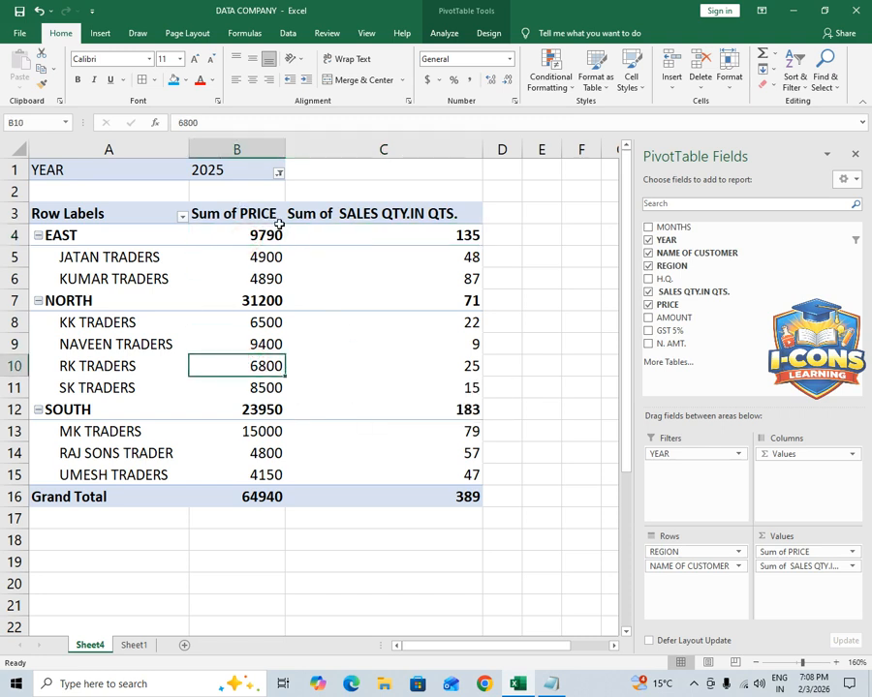
mouse_move(260, 397)
mouse_move(341, 431)
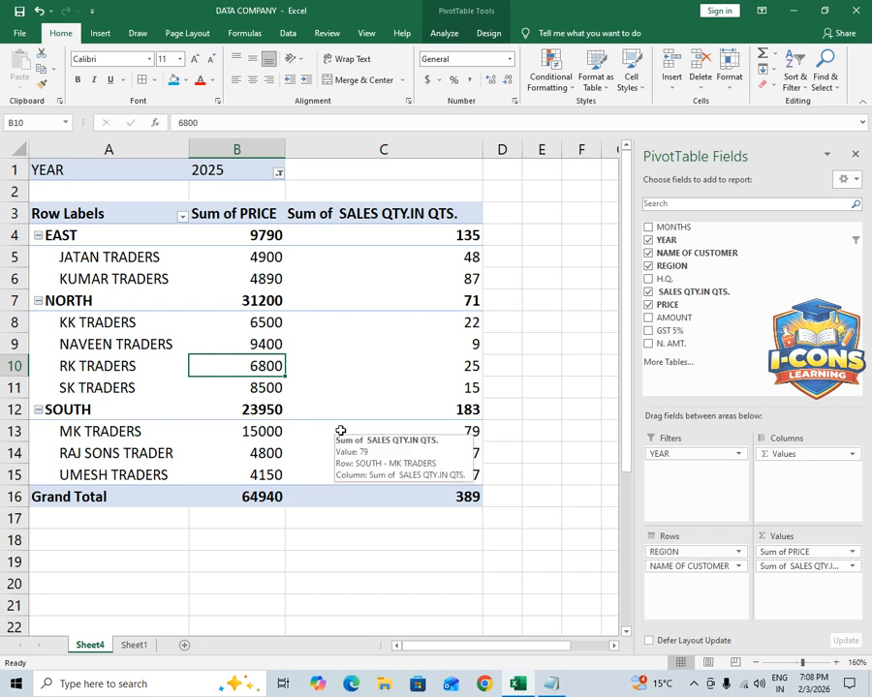
Change the PRICE value field's summary calculation from Sum to Average
left_click(852, 553)
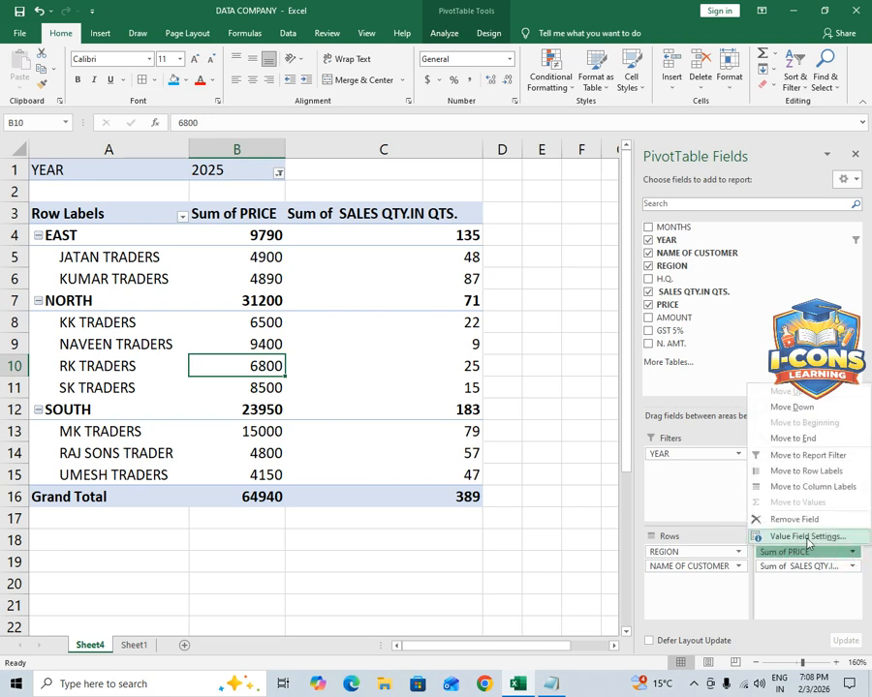
left_click(821, 538)
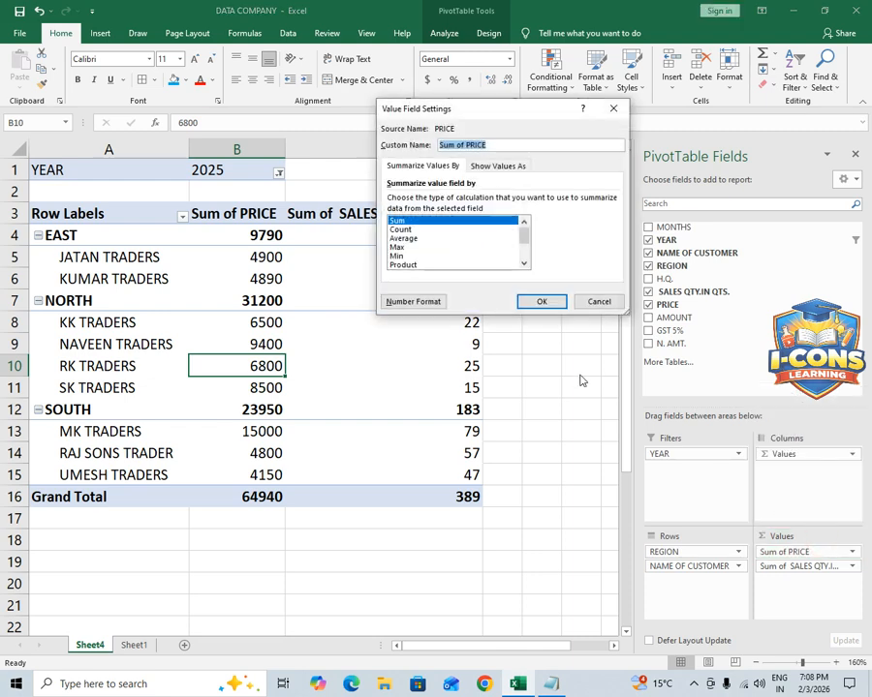
left_click(404, 238)
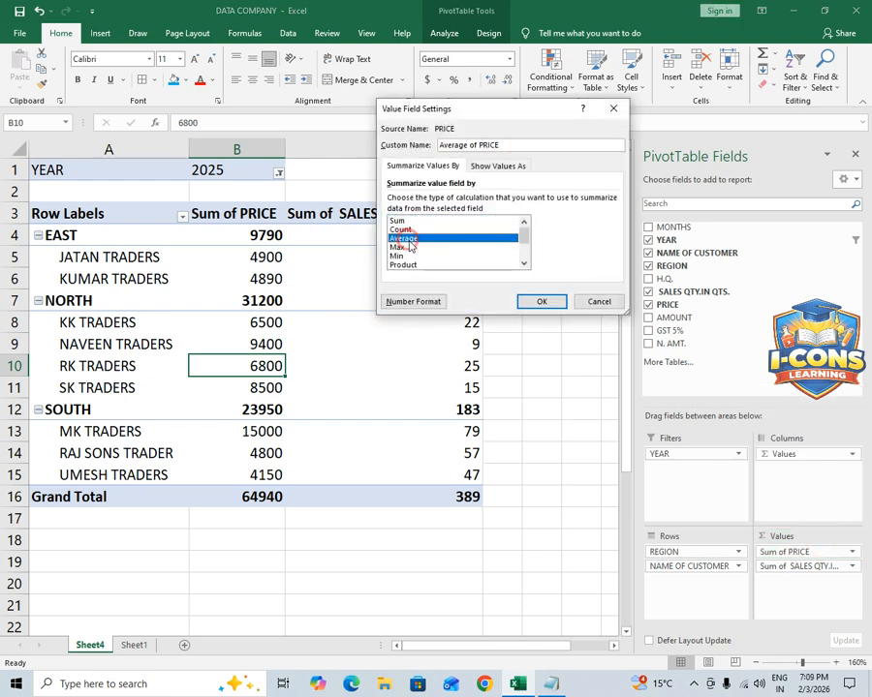
left_click(542, 301)
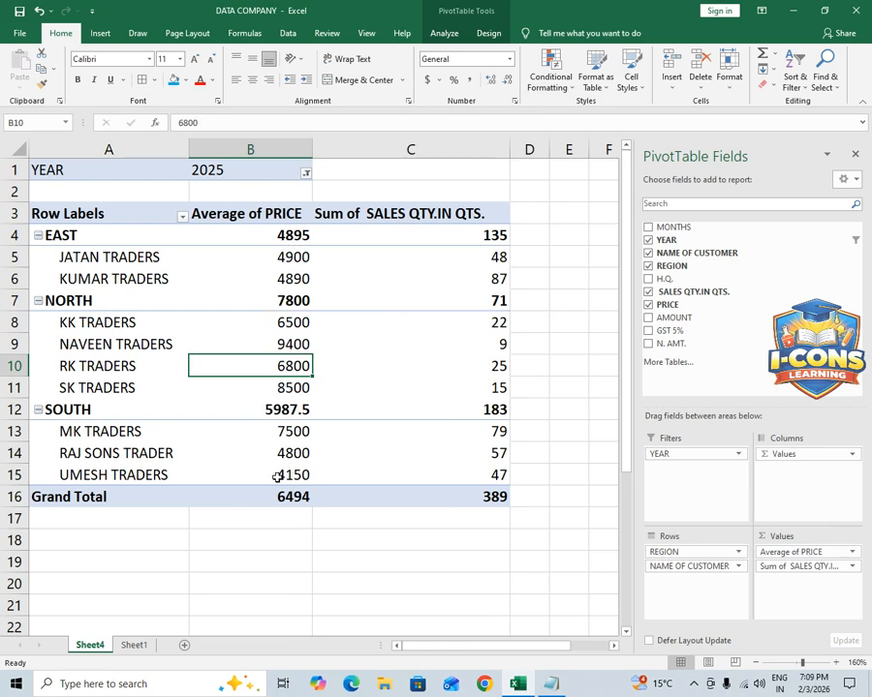
left_click(200, 215)
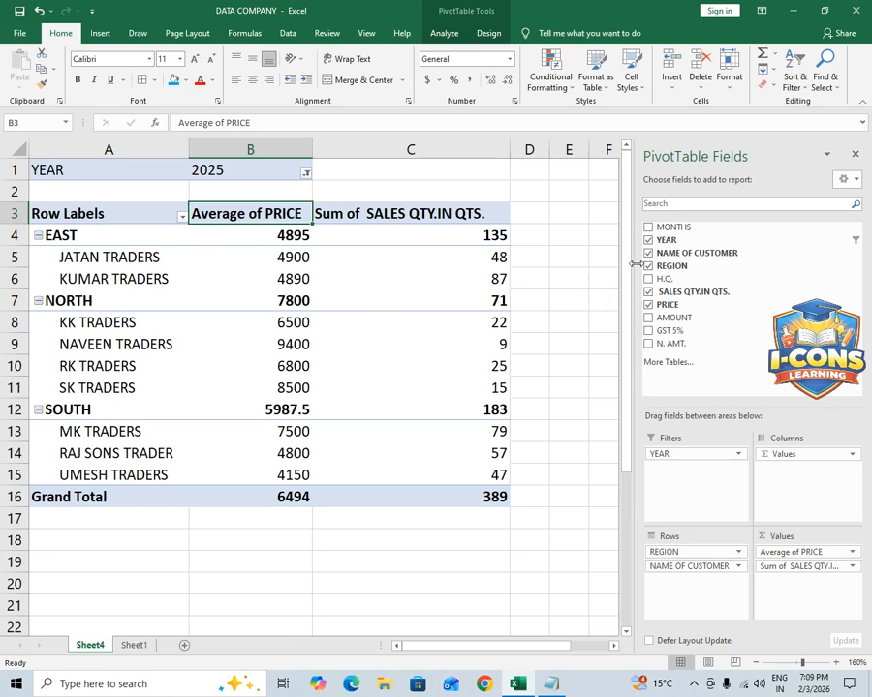
Add MONTHS beneath the customer rows, review the breakdown, and move the field into the report filters below YEAR
left_click(649, 228)
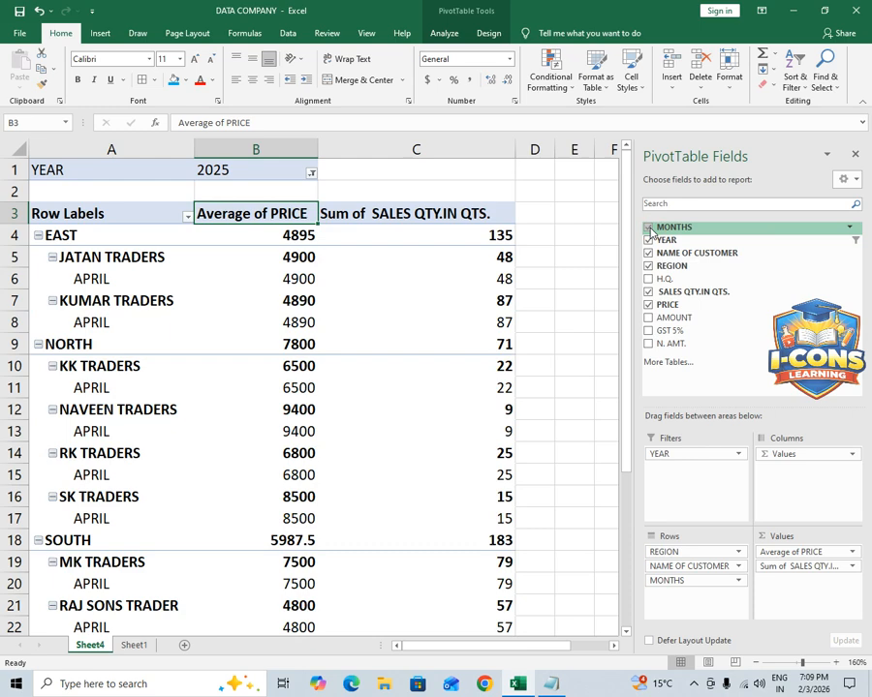
scroll(180, 415, "down", 4)
scroll(170, 426, "up", 4)
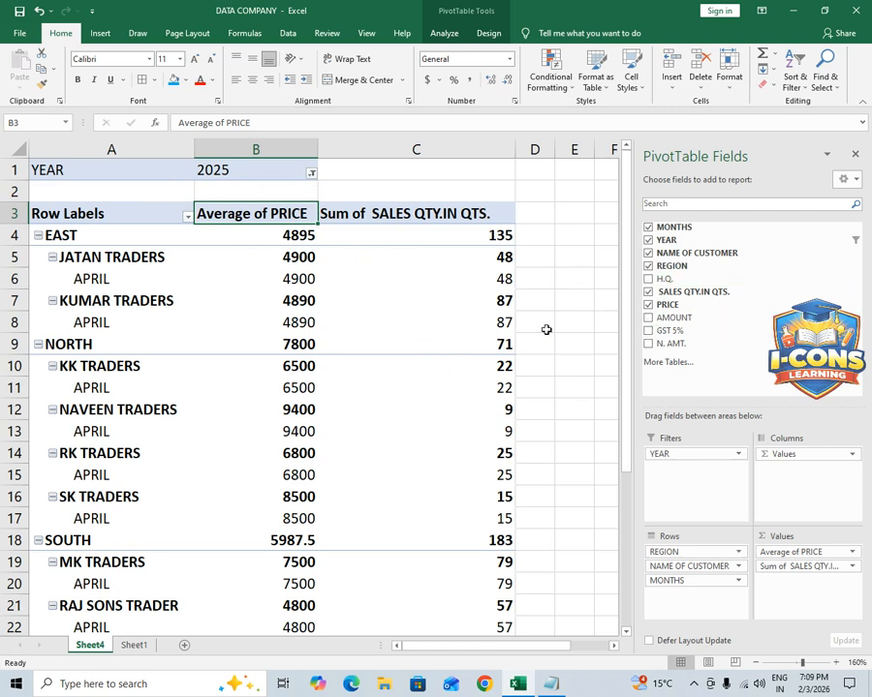
left_click_drag(673, 232, 696, 480)
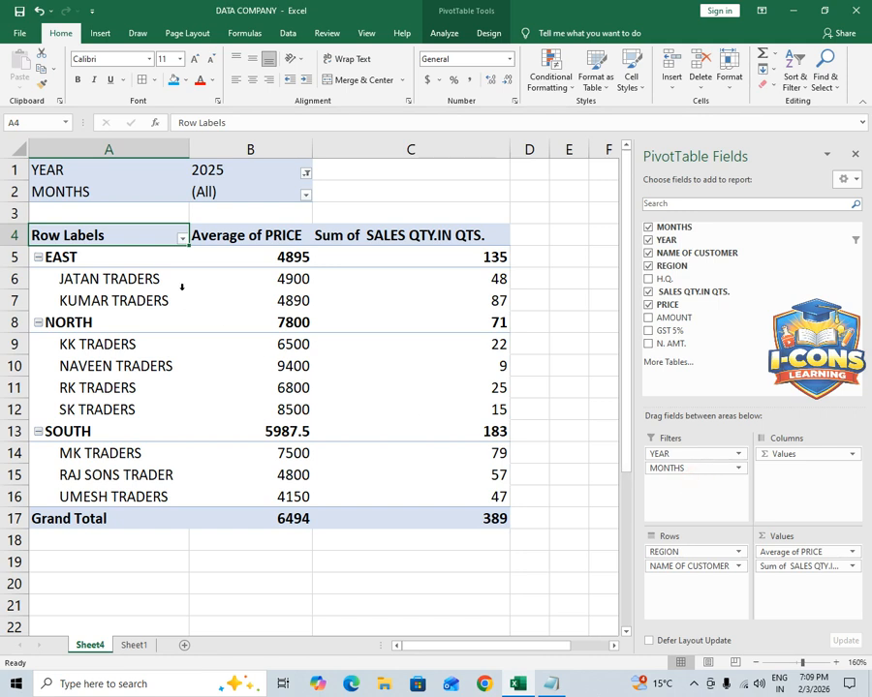
Filter the PivotTable's MONTHS report filter to MAY
left_click(306, 196)
left_click(181, 250)
left_click(155, 346)
left_click(226, 367)
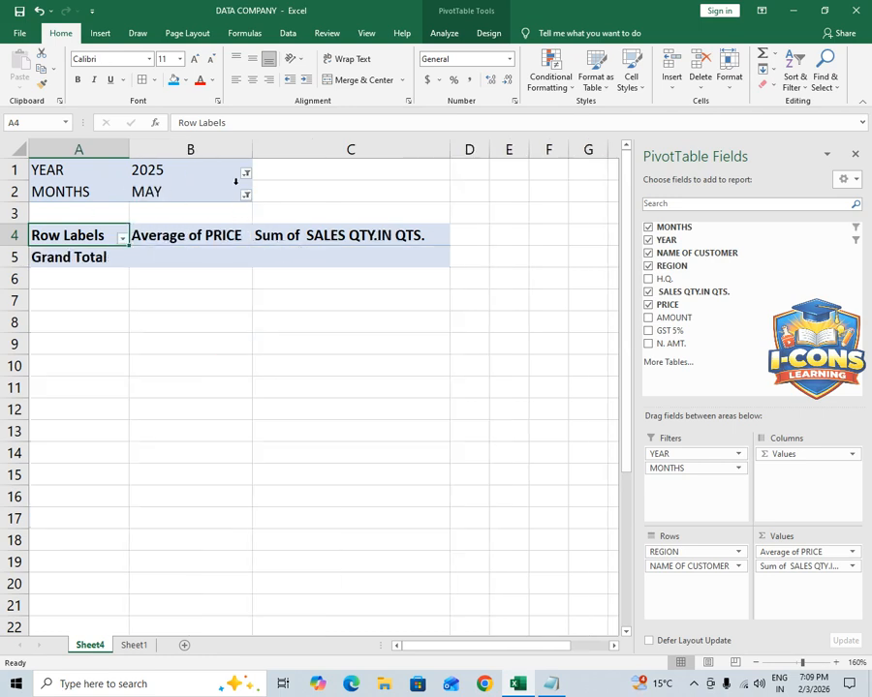
Set the YEAR report filter to 2026 and review the listed regions and customers
left_click(246, 175)
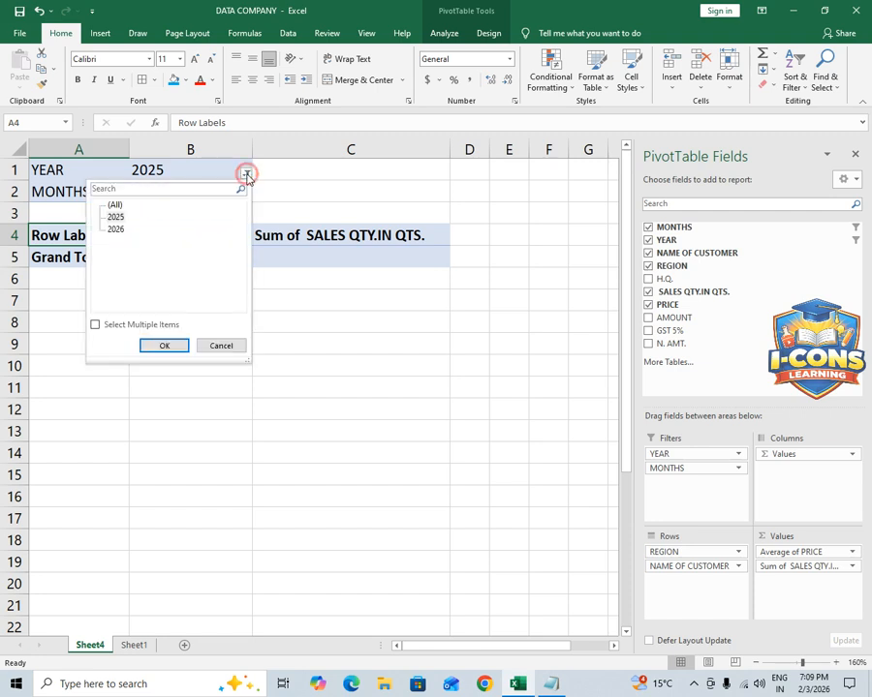
left_click(115, 230)
left_click(161, 346)
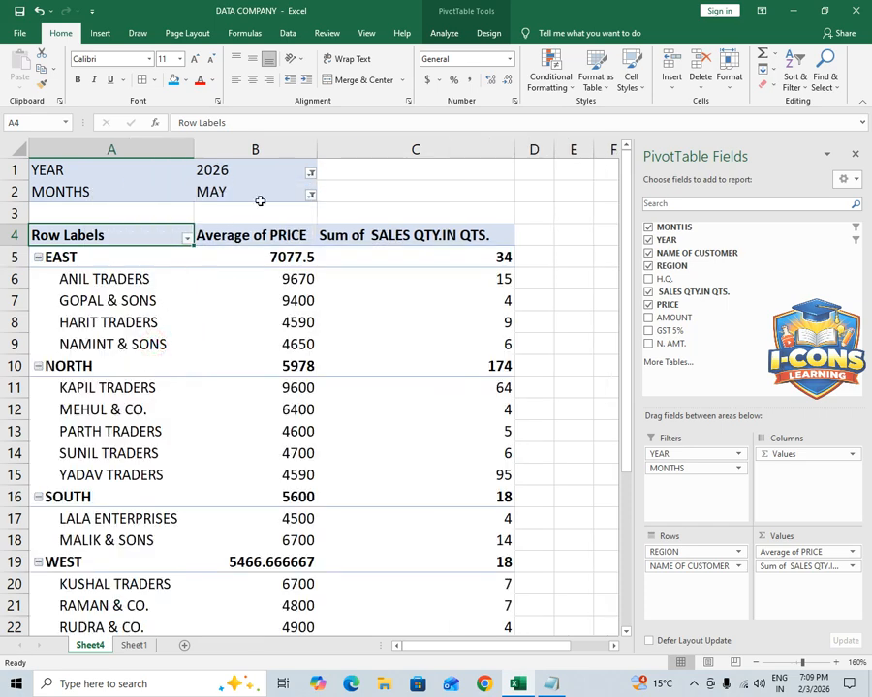
scroll(293, 366, "down", 5)
scroll(264, 320, "up", 5)
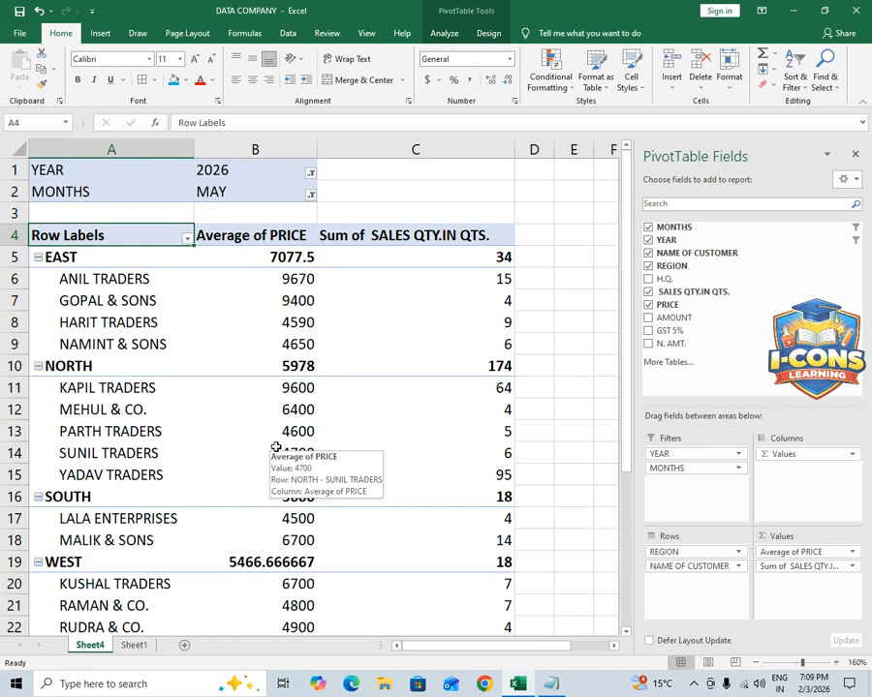
Add GST 5% to the PivotTable values as a sum and review the complete report across all regions
left_click_drag(668, 330, 787, 581)
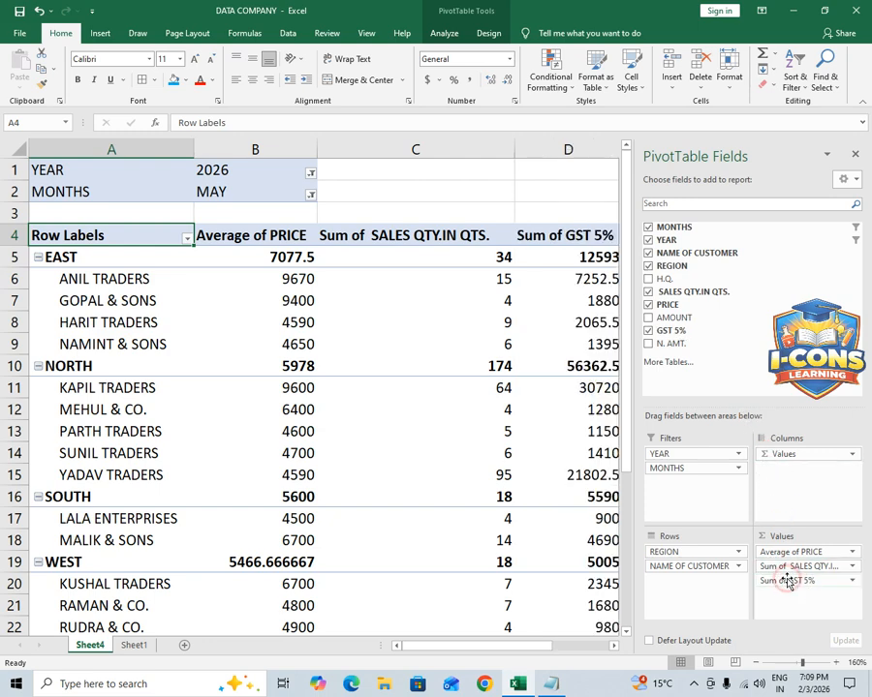
mouse_move(518, 649)
left_mouse_down()
mouse_move(590, 645)
mouse_move(562, 656)
mouse_move(510, 645)
left_mouse_up()
scroll(446, 388, "down", 3)
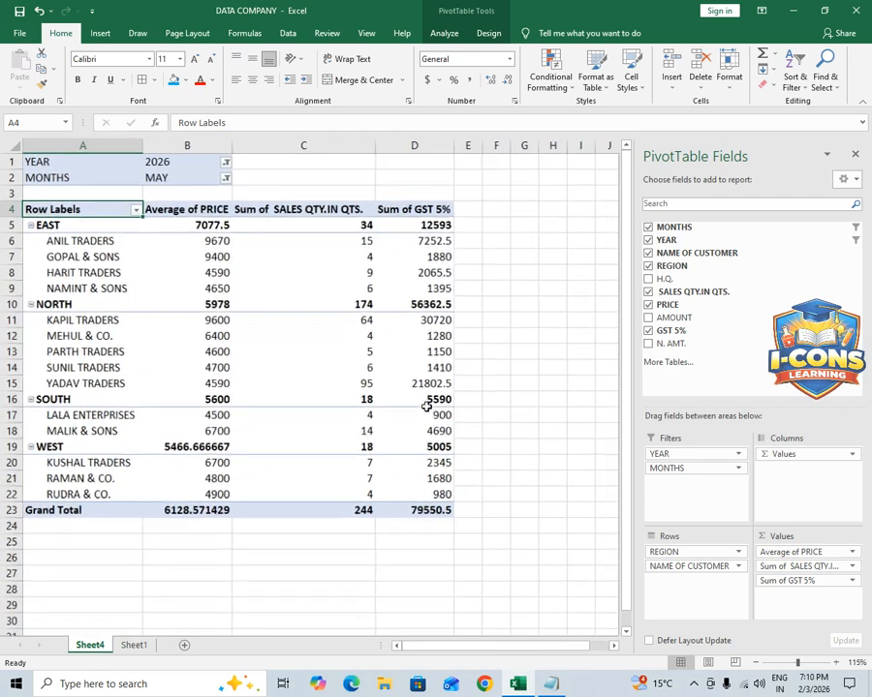
left_click(194, 352)
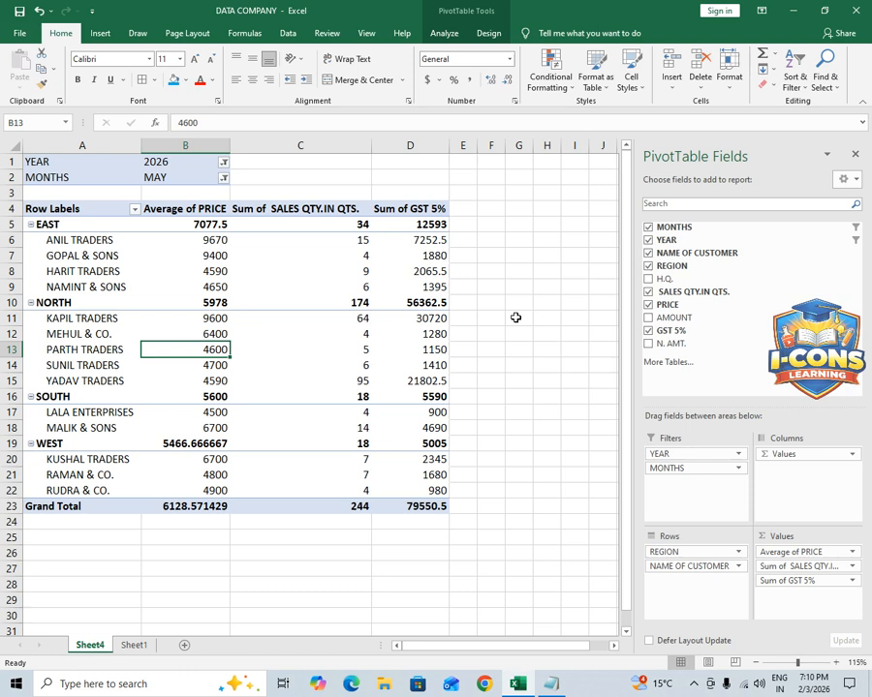
left_click(254, 393)
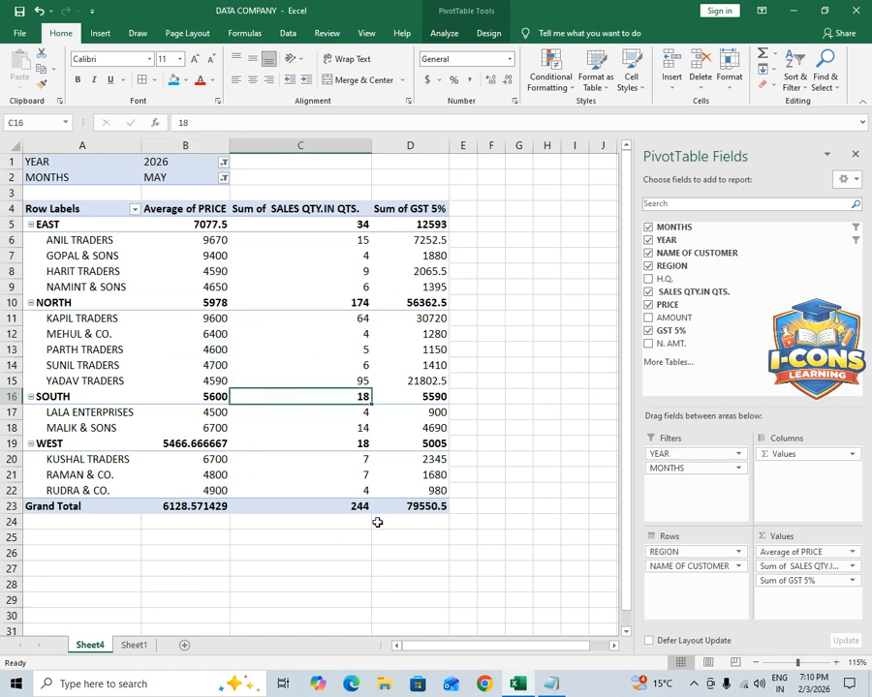
left_click(241, 287)
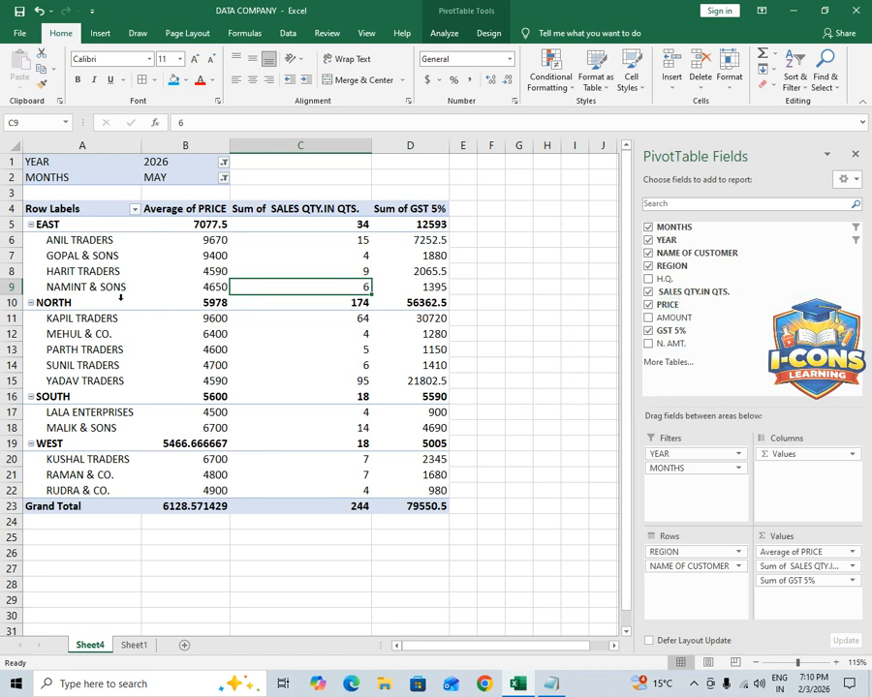
left_click(145, 395)
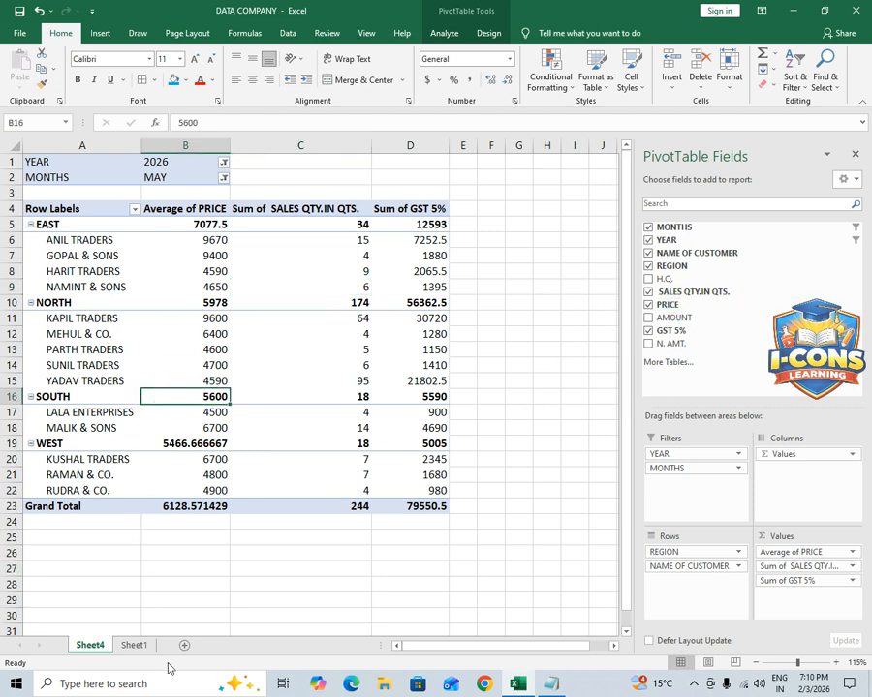
Return to Sheet1 and examine the source rice sales list
left_click(131, 647)
left_click(171, 335)
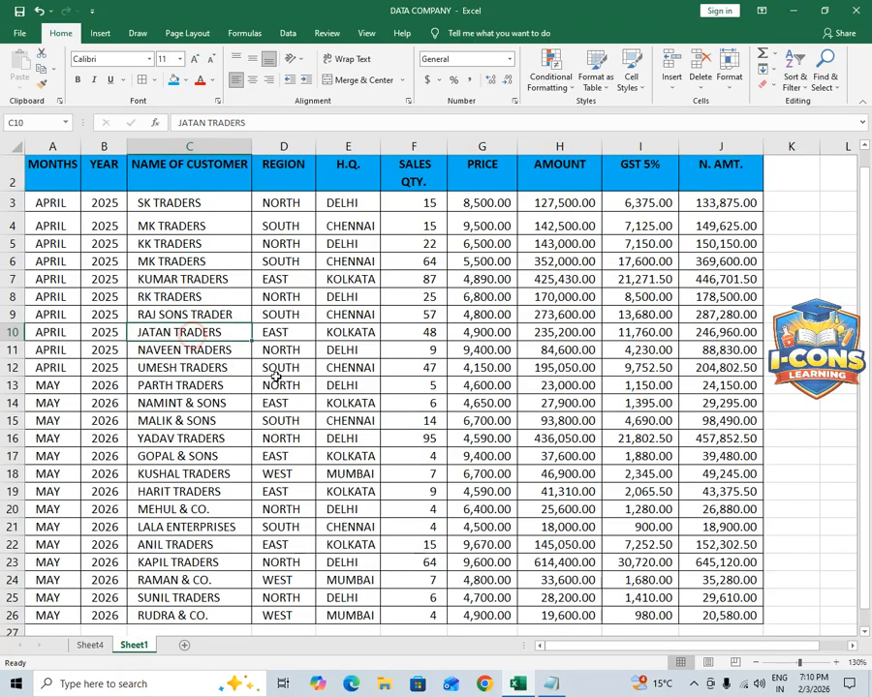
scroll(420, 351, "up", 2)
scroll(418, 363, "down", 3)
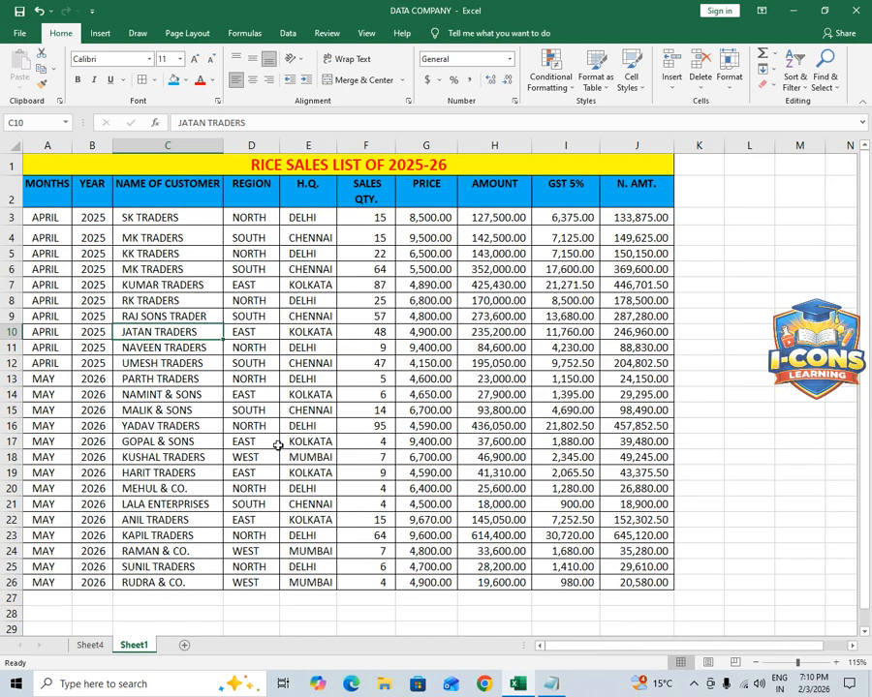
left_click(160, 362)
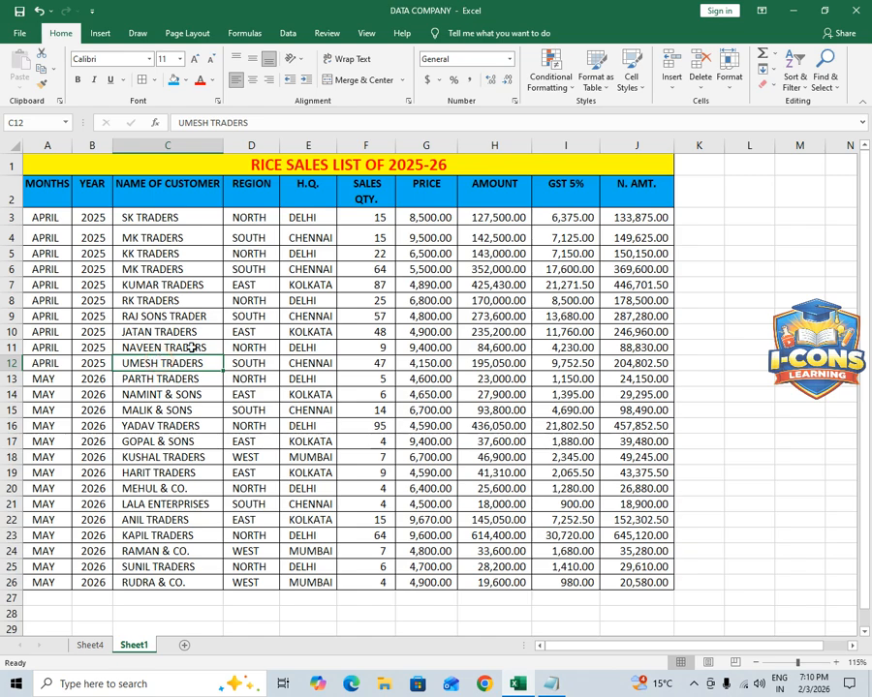
scroll(193, 349, "up", 1)
scroll(252, 351, "up", 1)
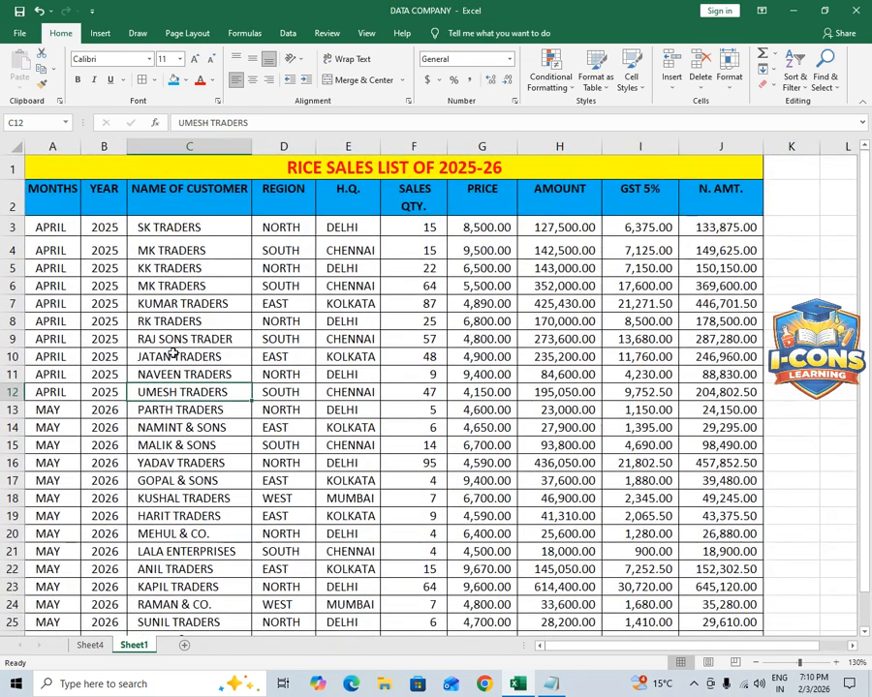
Insert a PivotChart on a new worksheet using the rice sales range Sheet1!$A$2:$J$26 as its source
left_click(175, 354)
left_click(100, 32)
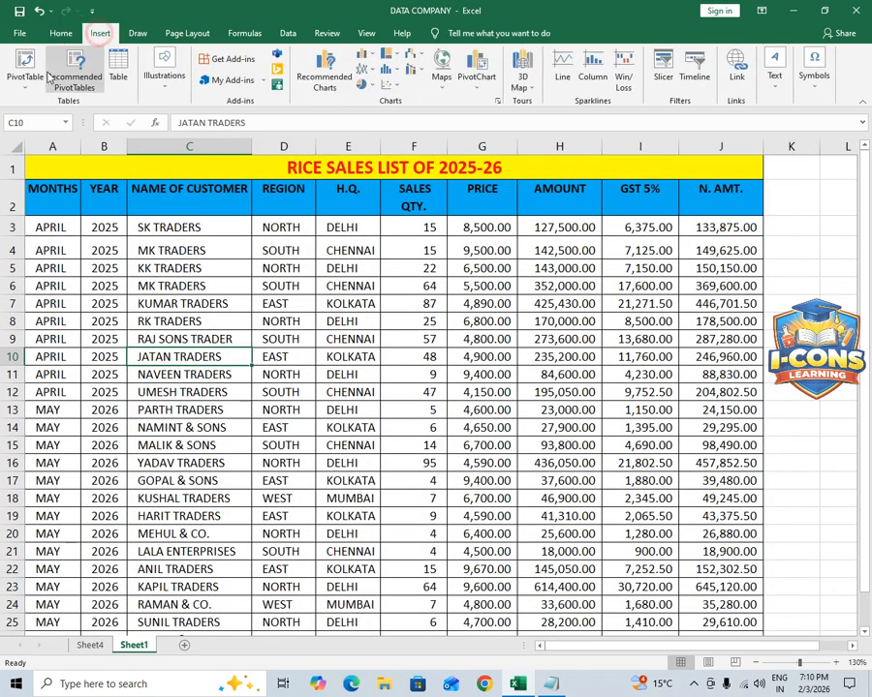
left_click(27, 90)
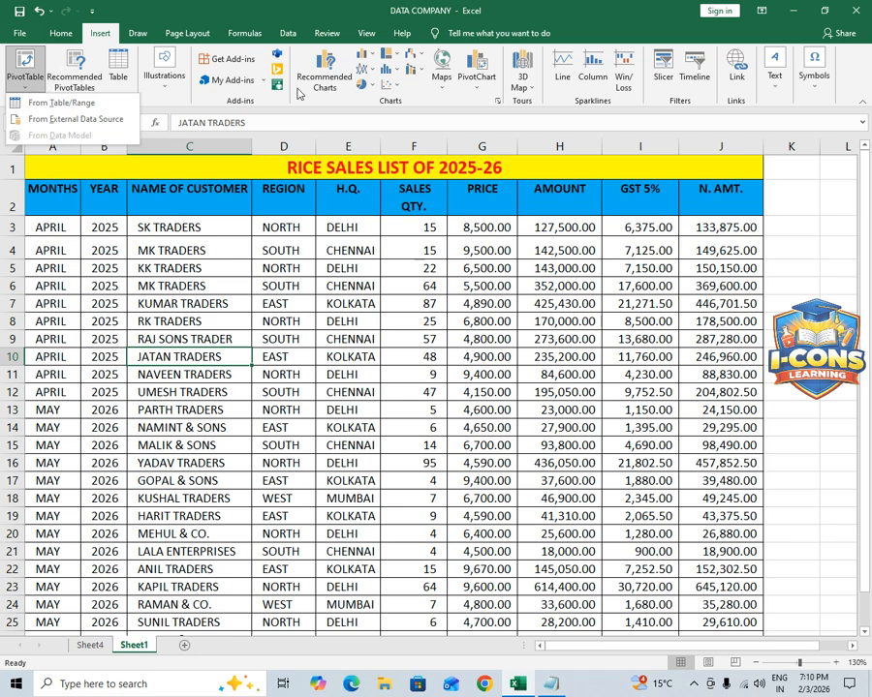
left_click(450, 107)
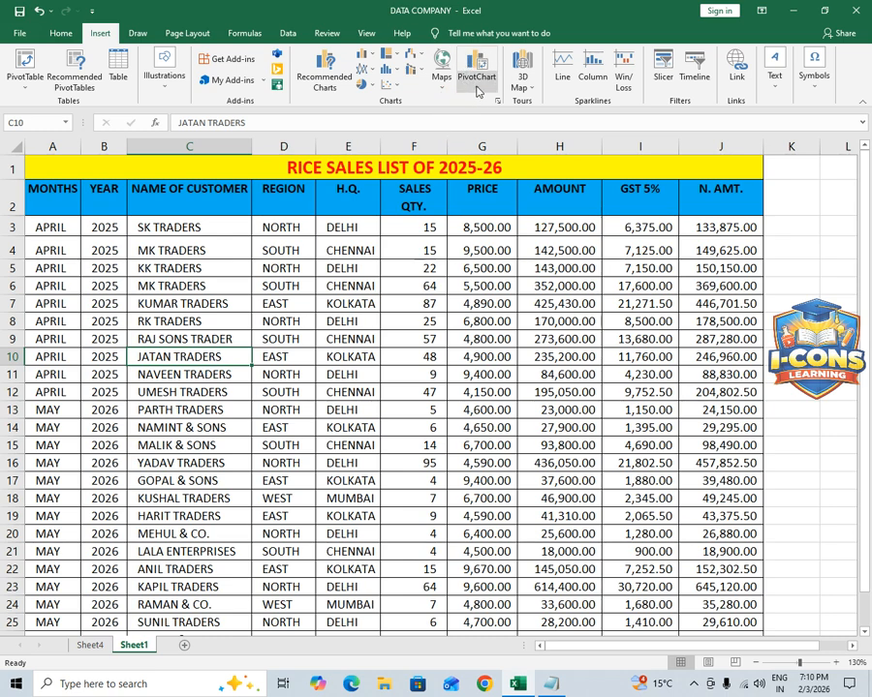
left_click(474, 86)
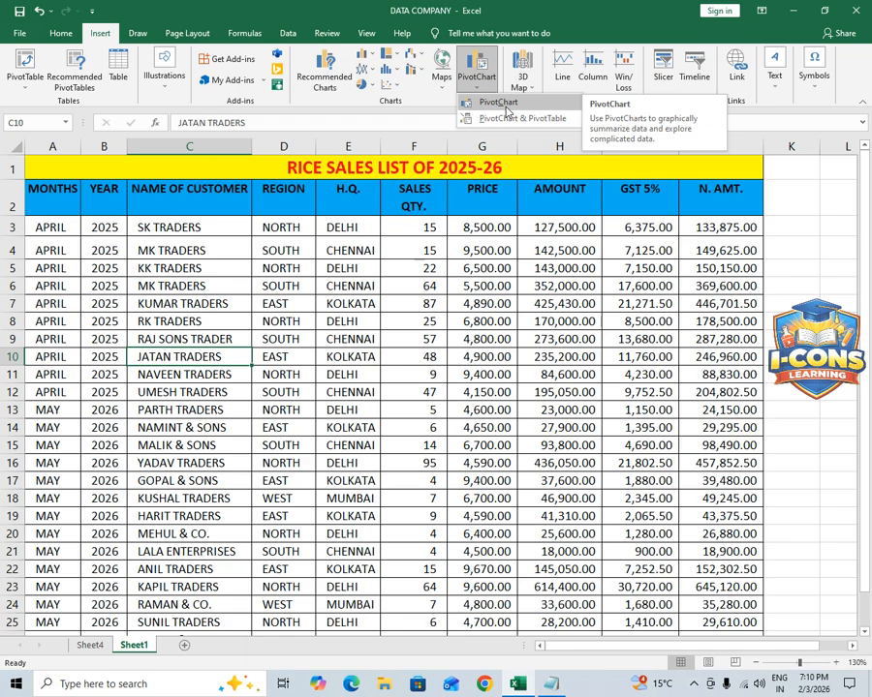
left_click(506, 109)
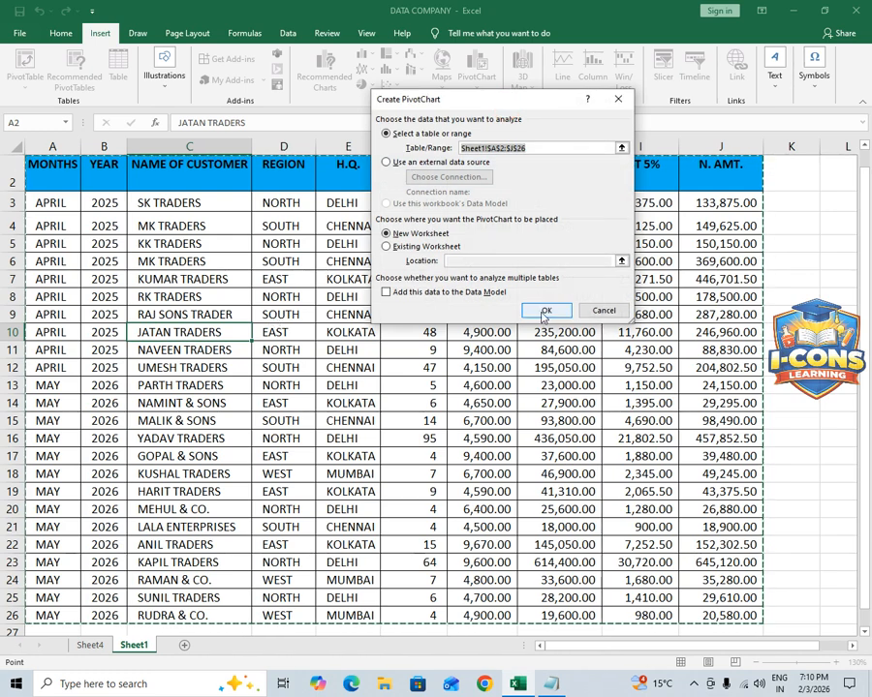
left_click(549, 311)
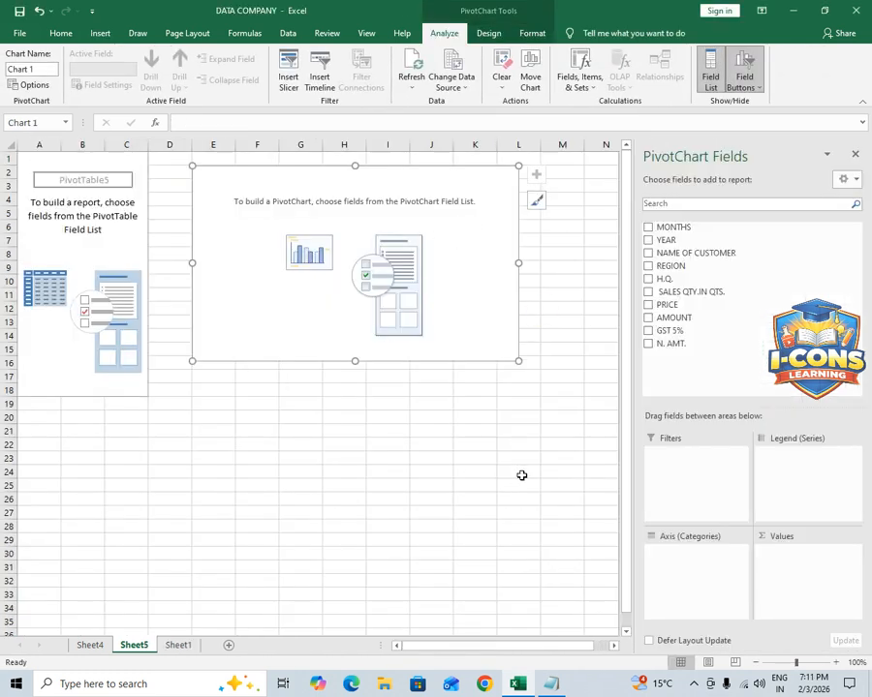
Move the empty PivotChart down to about row 10 and plot the sum of SALES QTY.IN QTS. by YEAR
left_click_drag(394, 175, 396, 275)
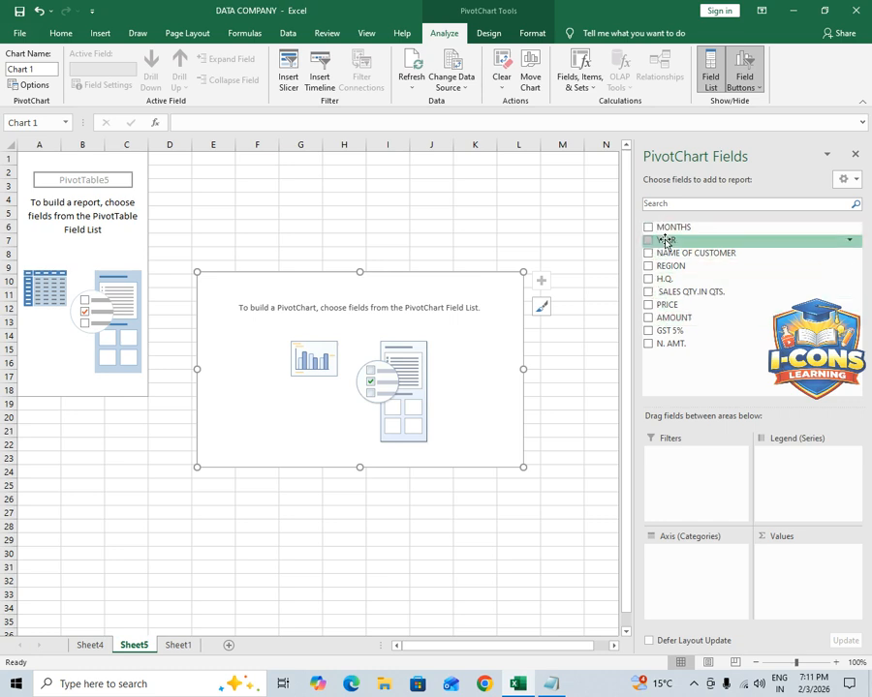
left_click_drag(665, 241, 681, 567)
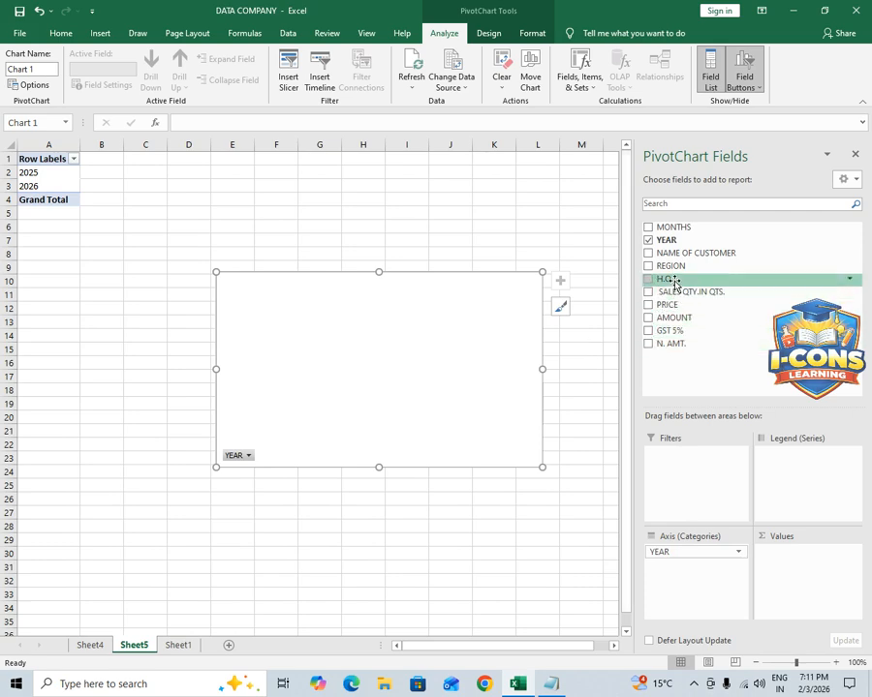
left_click_drag(680, 297, 800, 581)
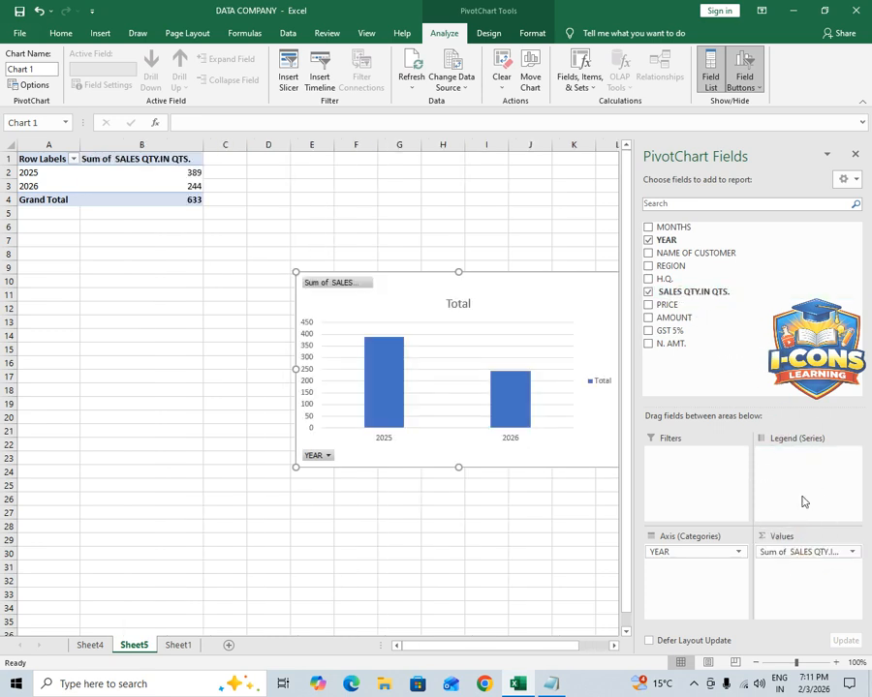
Check the PivotChart's YEAR filter choices, and move and enlarge the chart to span columns B to H and about rows 9 to 28
left_click_drag(425, 277, 313, 276)
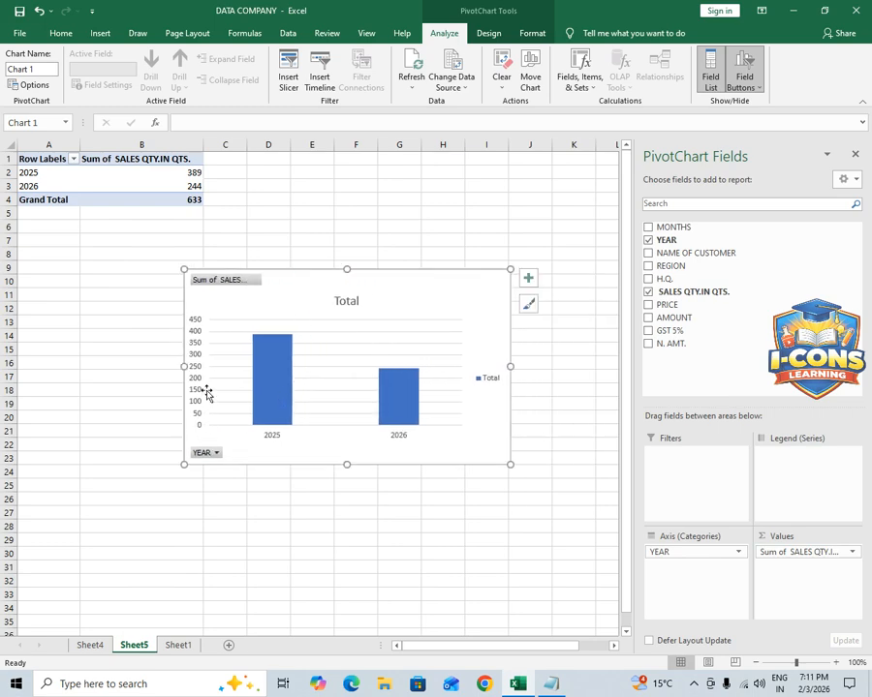
left_click(217, 454)
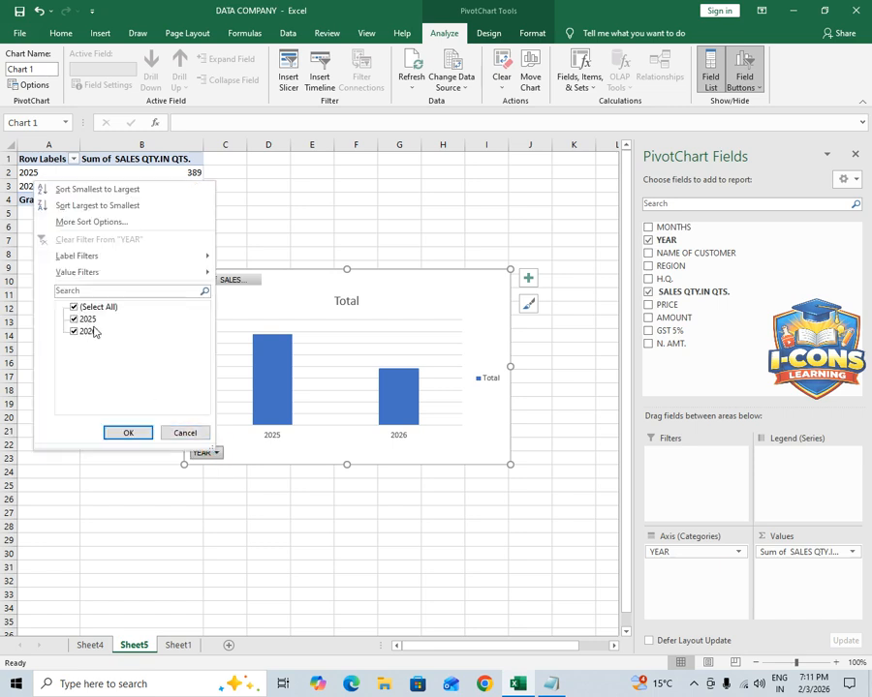
left_click(189, 433)
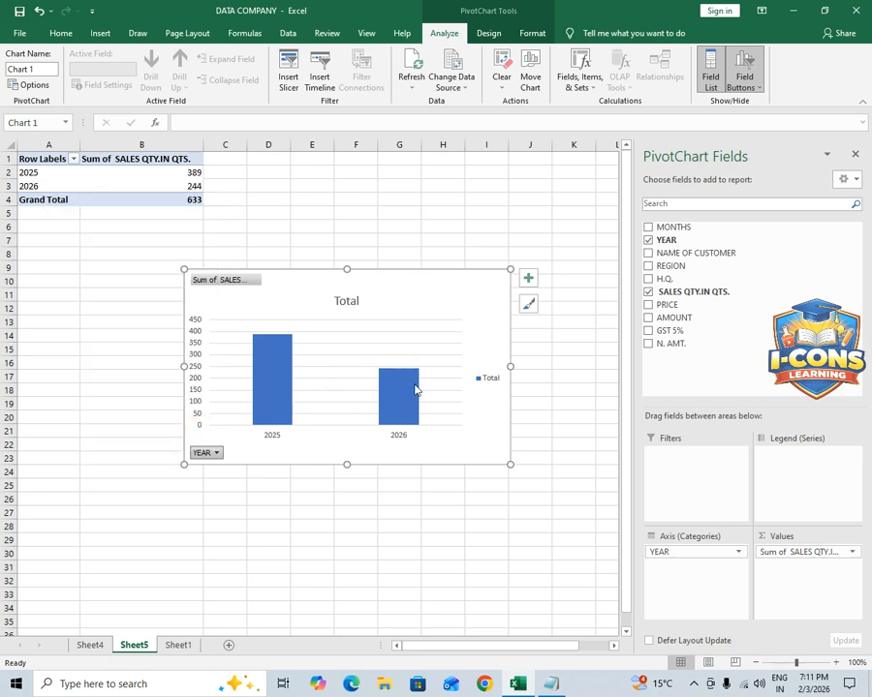
left_click_drag(347, 465, 347, 531)
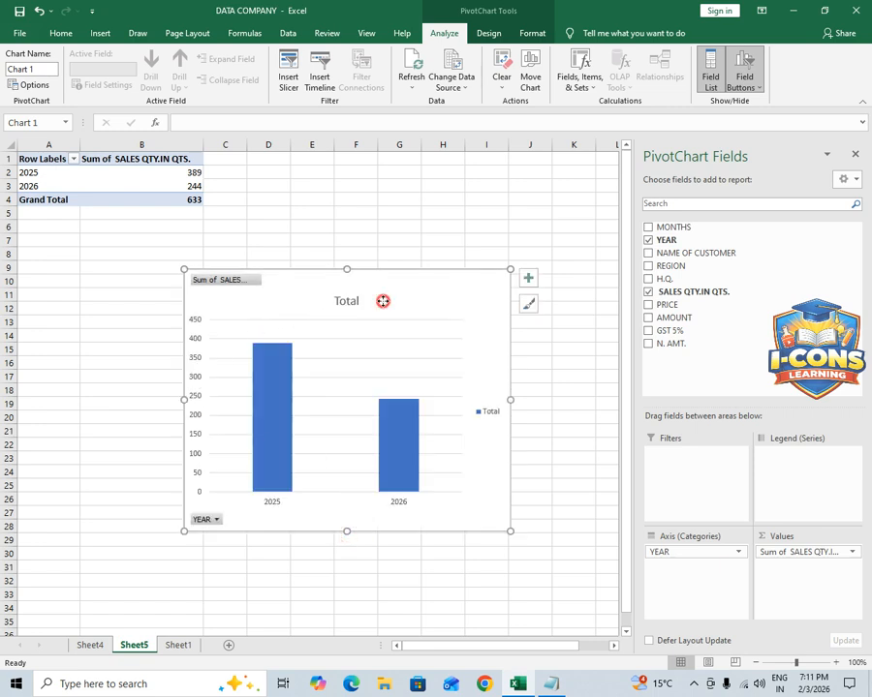
left_click_drag(383, 301, 323, 298)
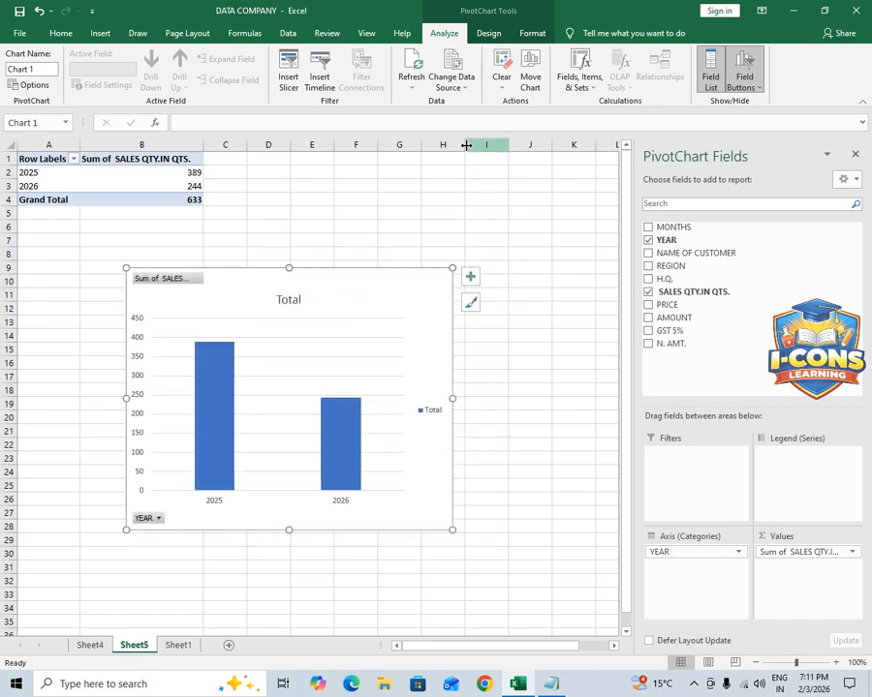
Apply the third chart style, with horizontally striped columns, to the PivotChart
left_click(482, 35)
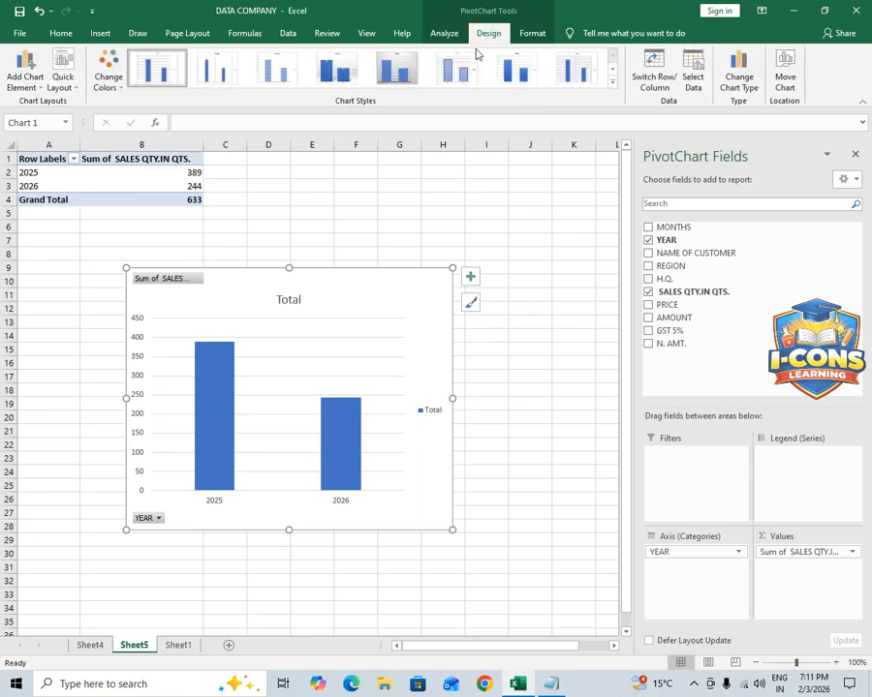
left_click(612, 85)
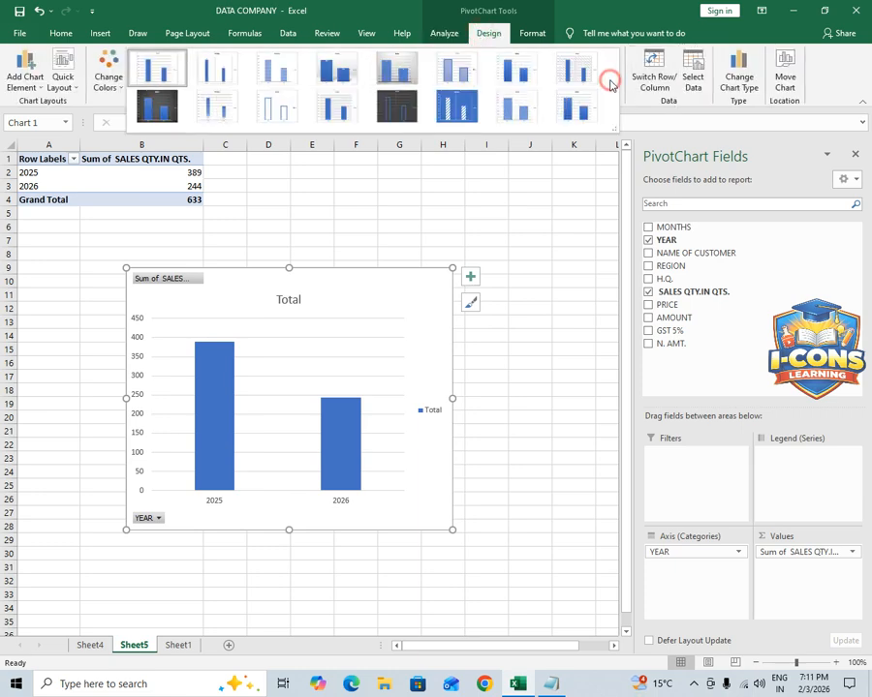
left_click(276, 78)
left_click(532, 35)
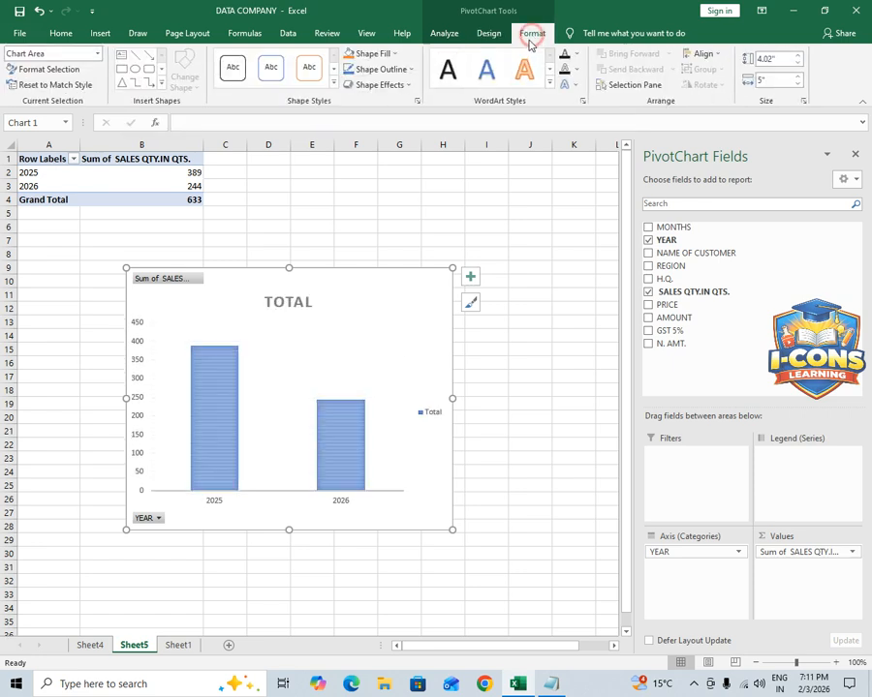
left_click(478, 37)
left_click(449, 35)
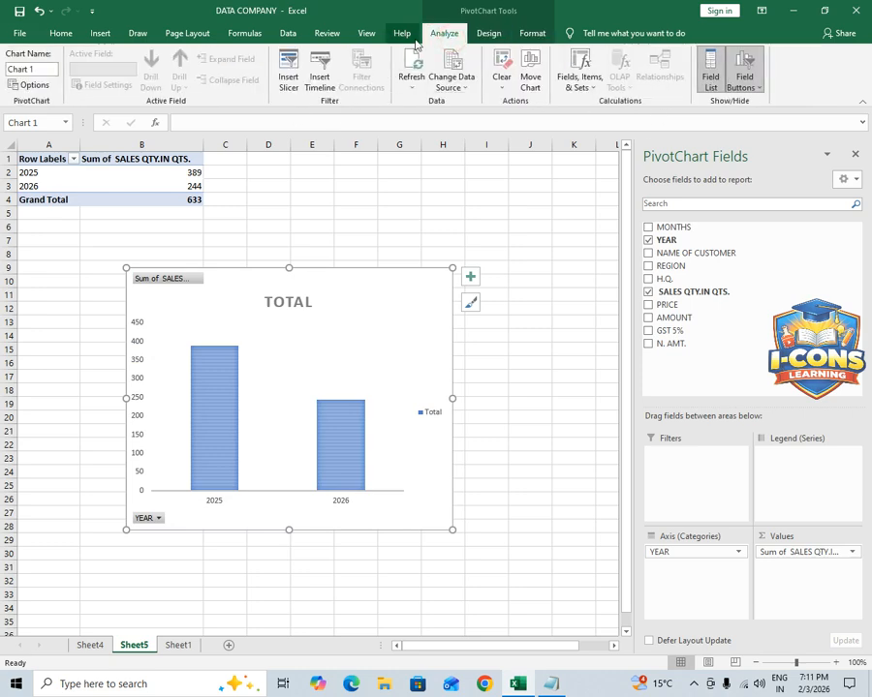
Recolour the PivotChart with the colourful palette that starts with orange, yellow and green, keeping the third chart style
left_click(484, 35)
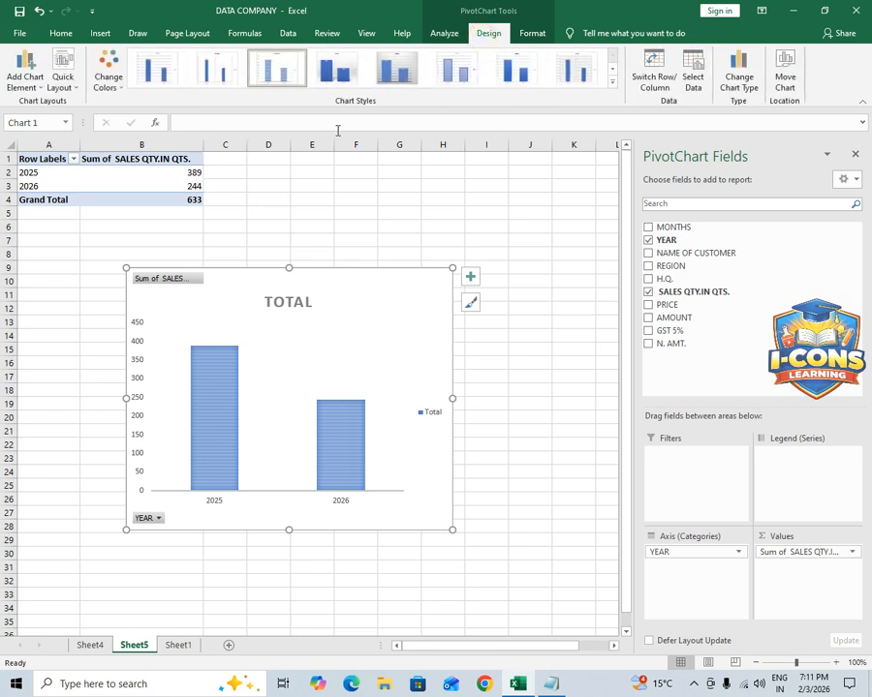
left_click(114, 84)
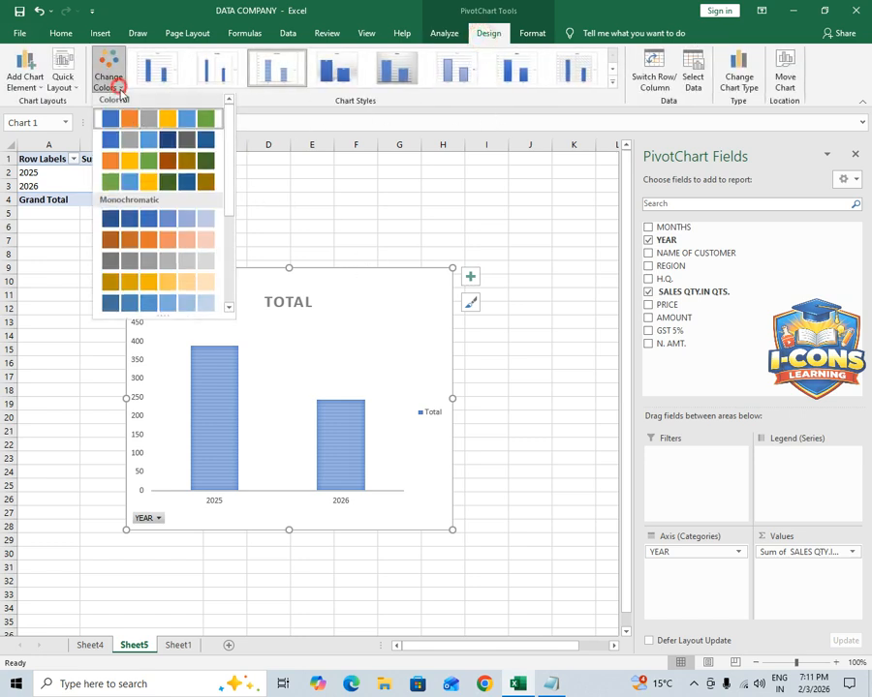
left_click(145, 164)
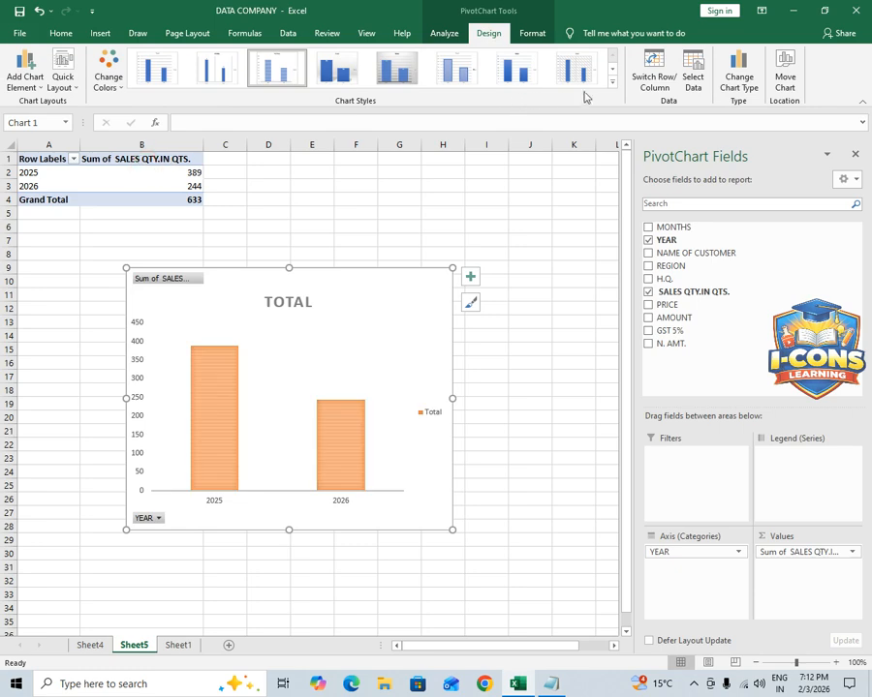
left_click(612, 83)
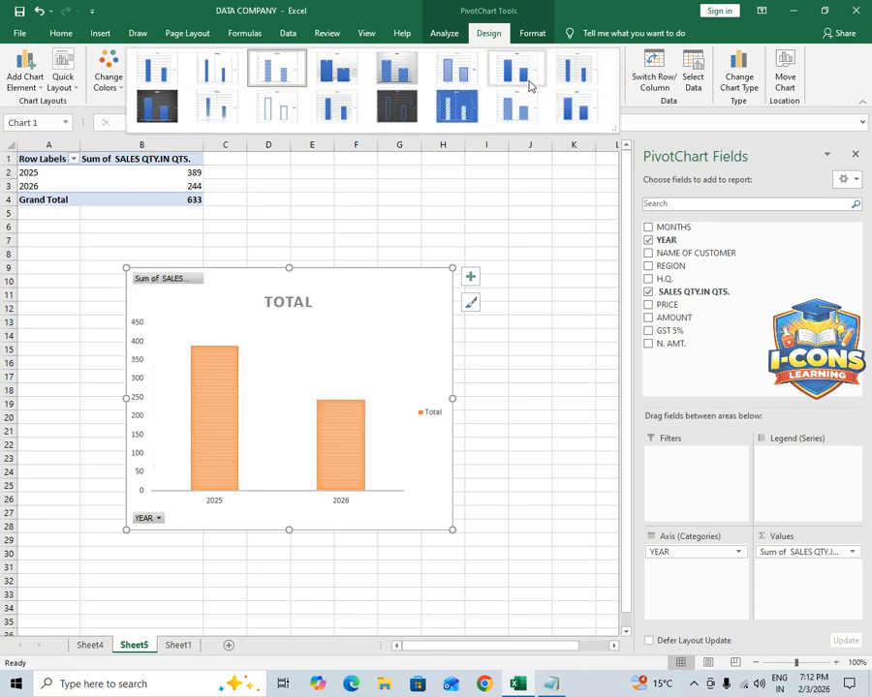
left_click(276, 74)
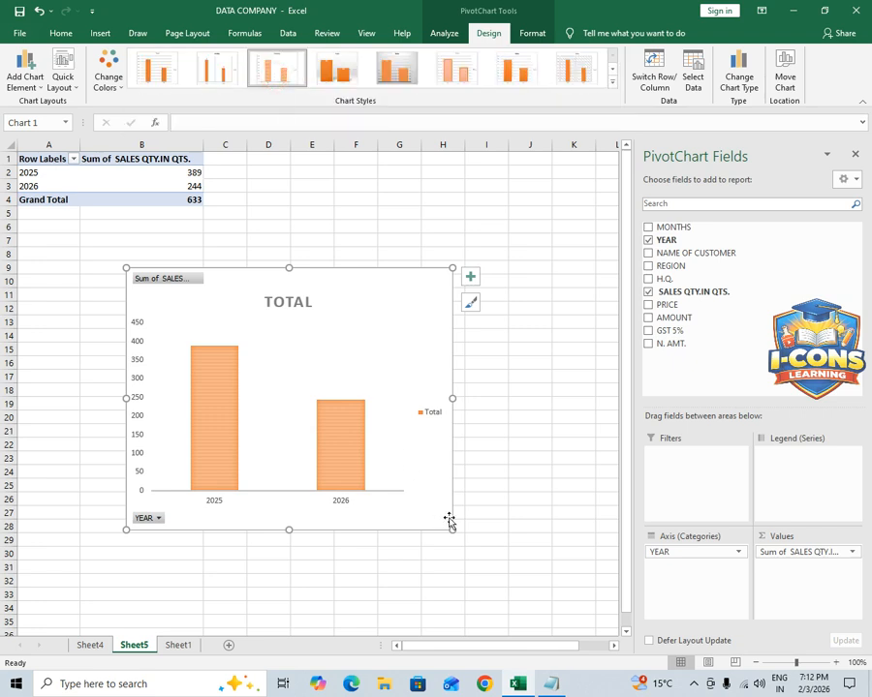
Shrink the PivotChart and place it over columns B to H, spanning about rows 9 to 21
left_click_drag(452, 528, 407, 444)
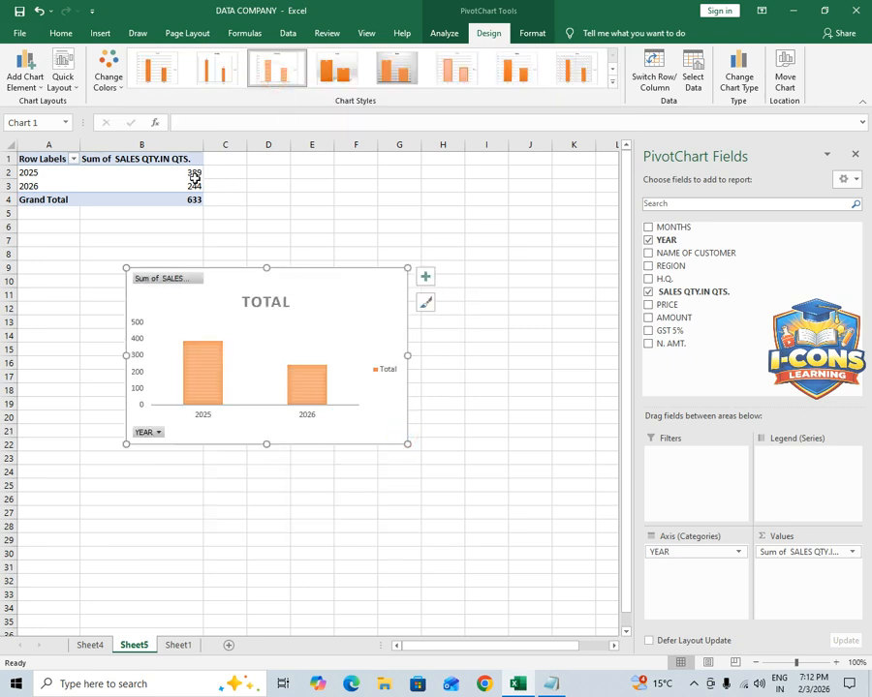
left_click_drag(270, 276, 303, 268)
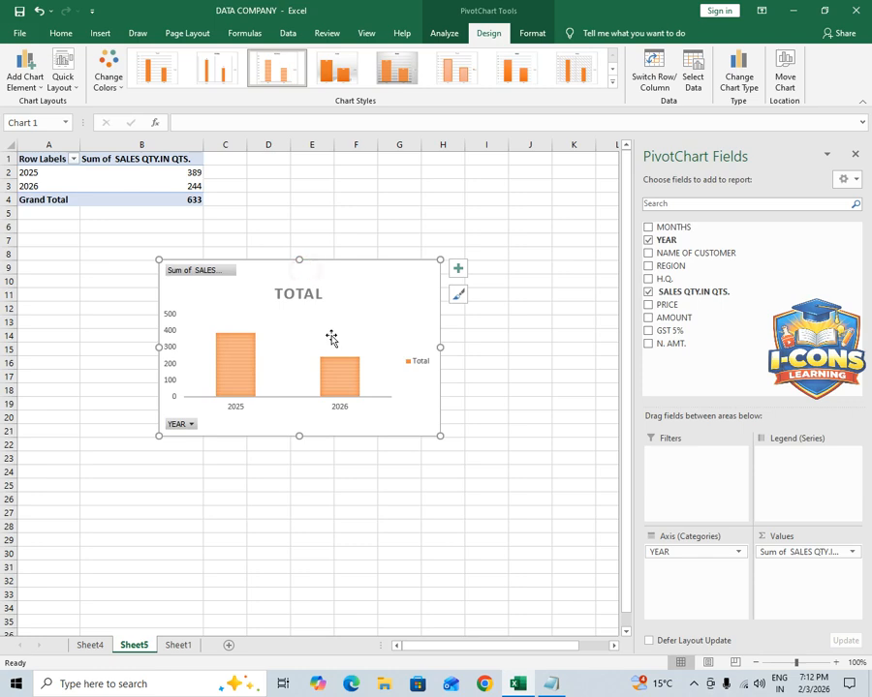
Replace the PivotChart's title with YEAR WISE SALES CHART
left_click(298, 294)
left_click(317, 294)
double_click(317, 294)
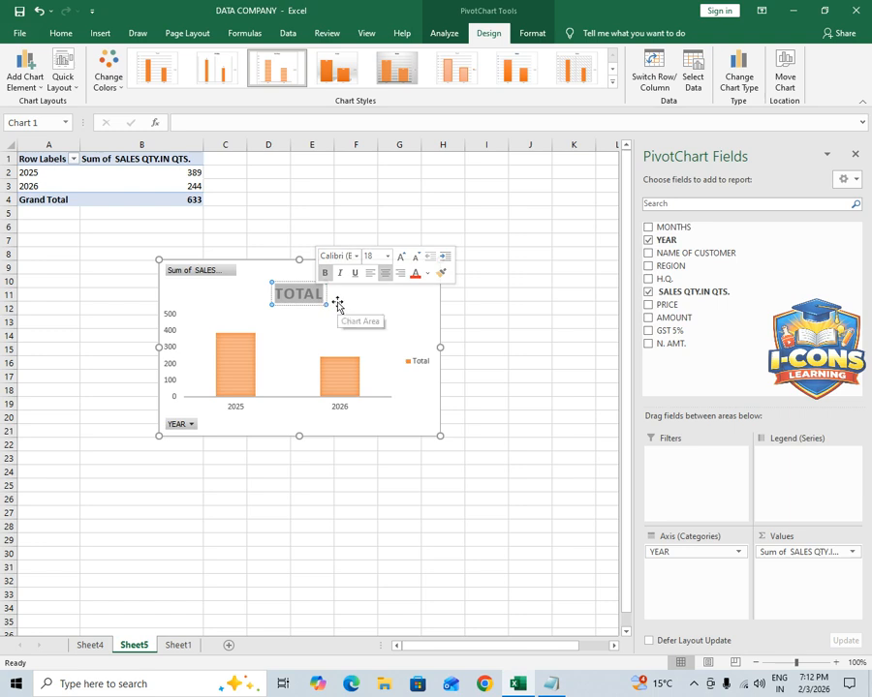
type("S")
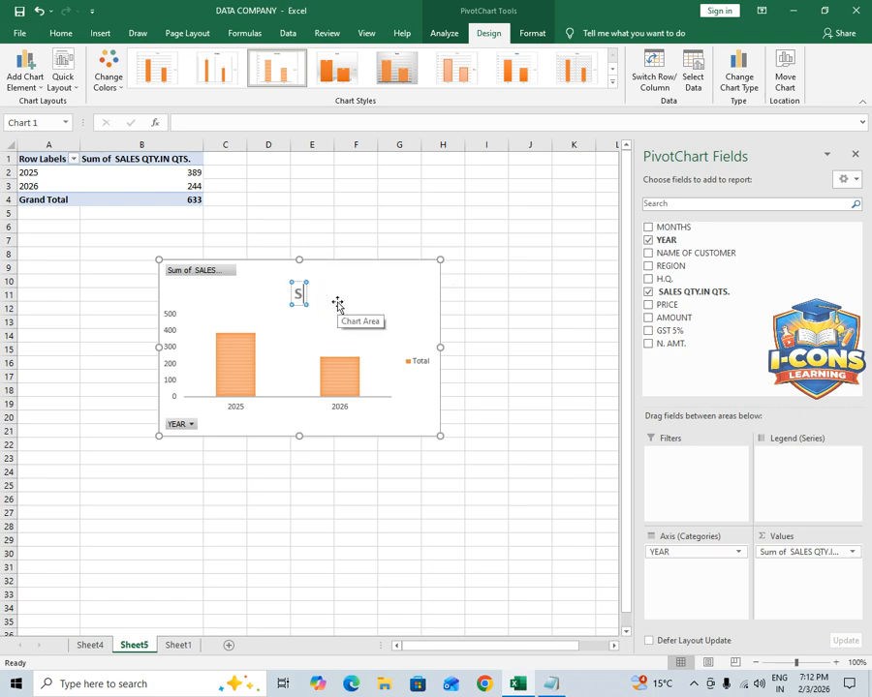
type("ALES")
key("BackSpace")
key("BackSpace")
key("BackSpace")
key("BackSpace")
type("YEAR")
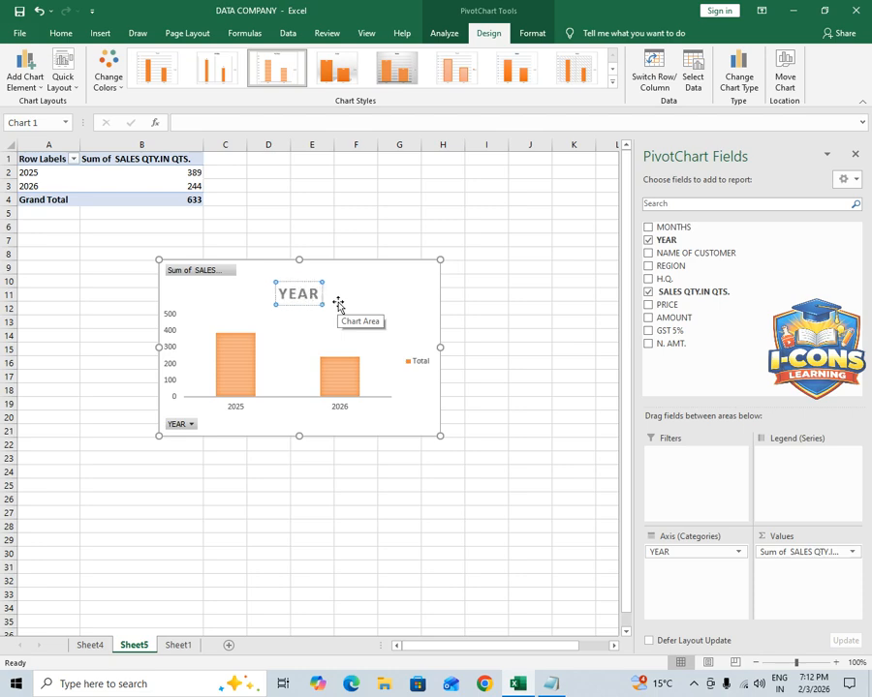
type(" WISE S")
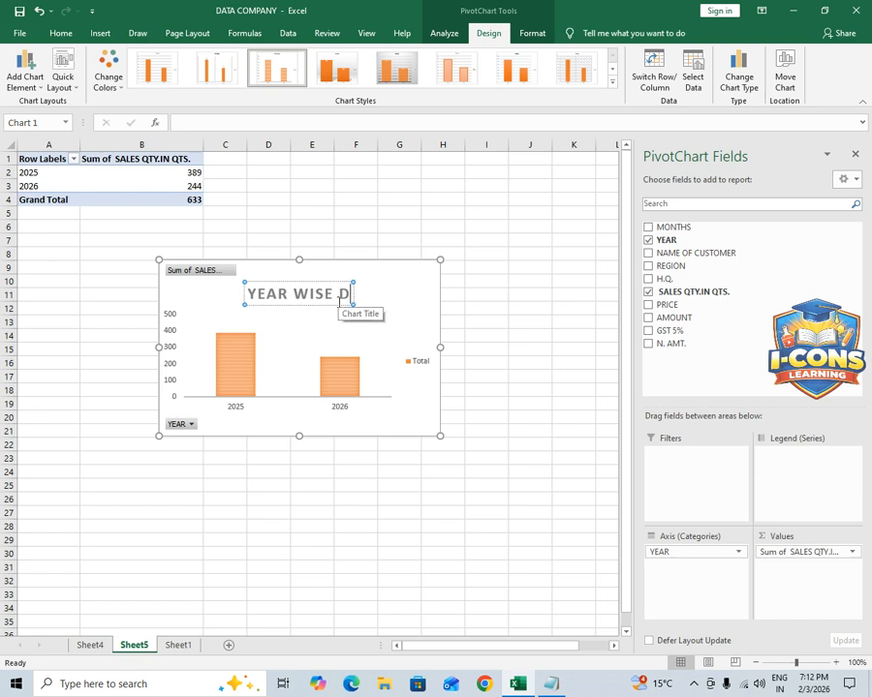
type("ALES CHART")
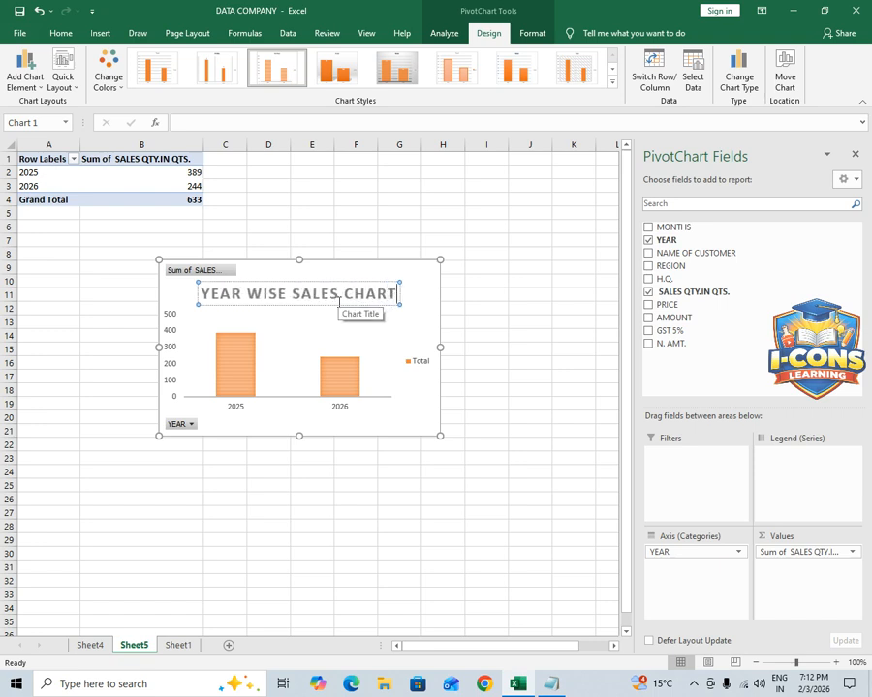
Make the PivotChart about three rows taller and place it beside the PivotTable over columns D to J, starting at about row 2
left_click_drag(296, 438, 307, 477)
left_click(511, 442)
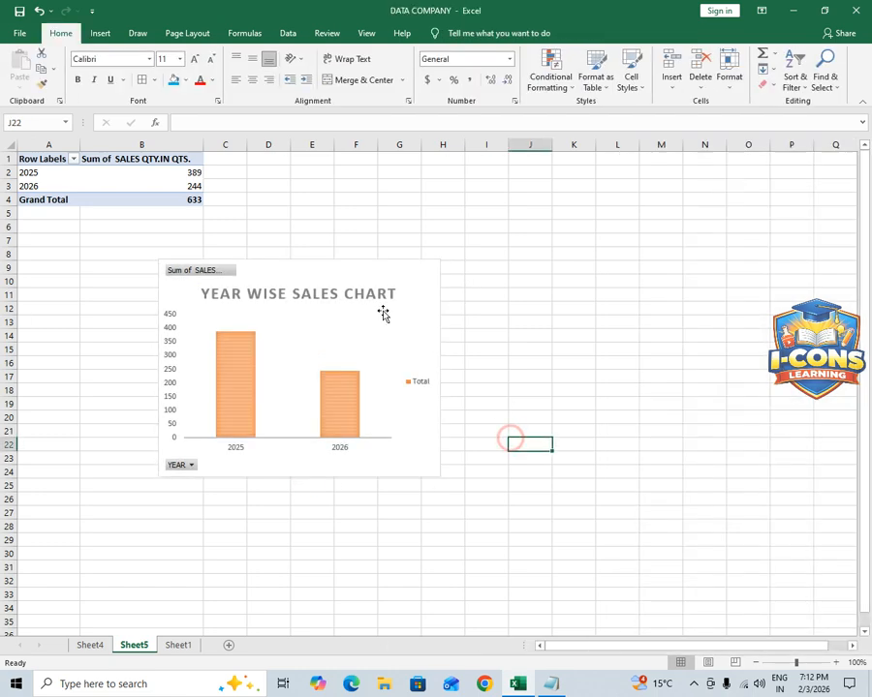
left_click_drag(335, 277, 201, 227)
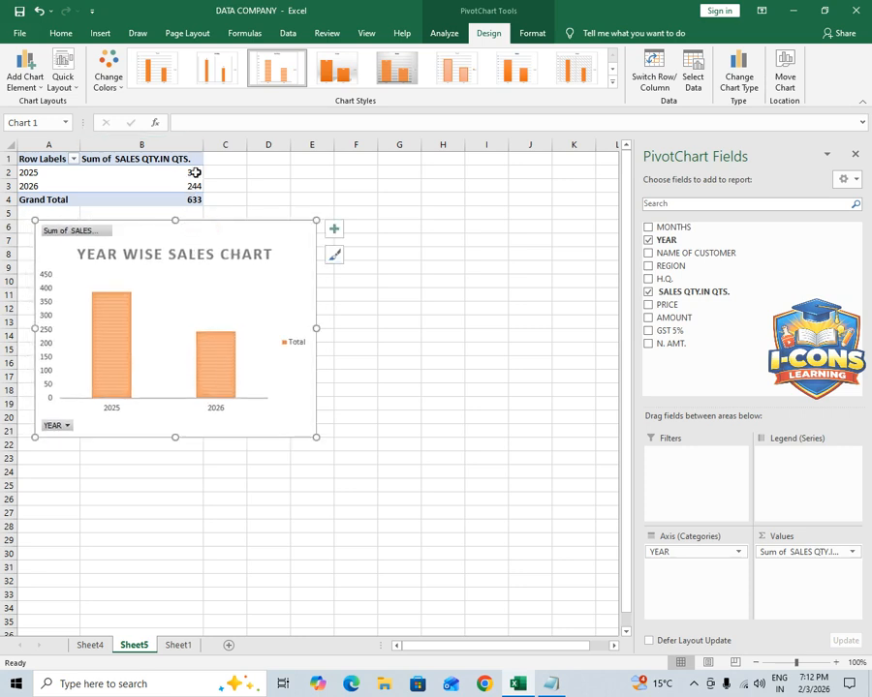
left_click(215, 357)
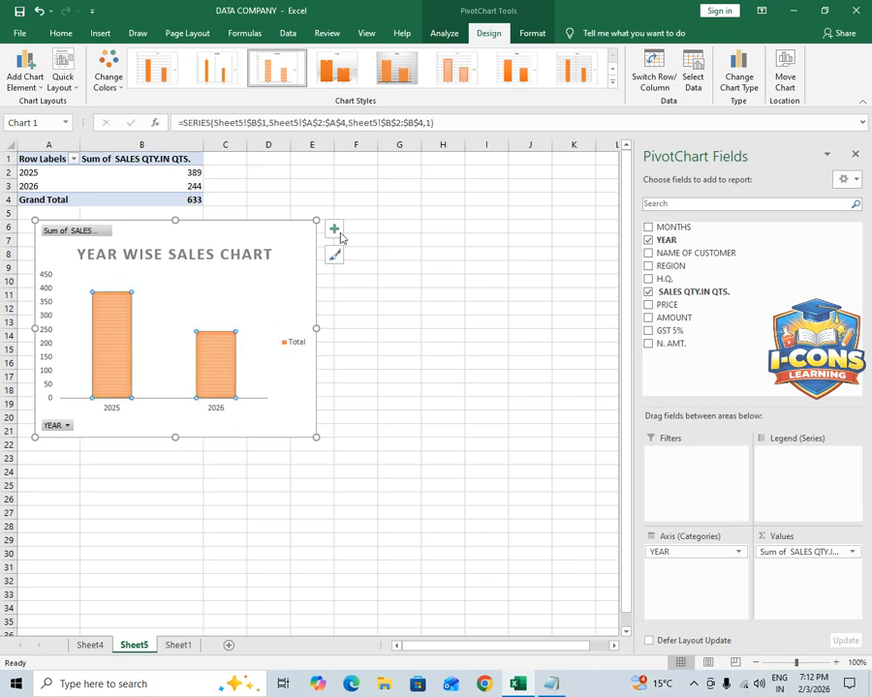
left_click_drag(200, 235, 431, 177)
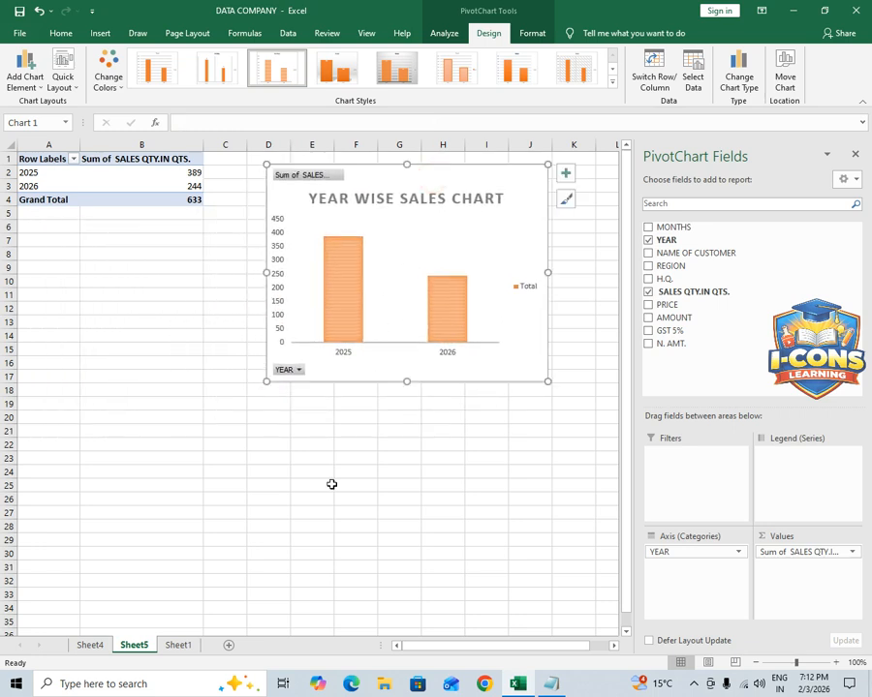
Add a data table below the PivotChart's columns, and extend the chart down to about row 19 and across into column C
left_click(565, 176)
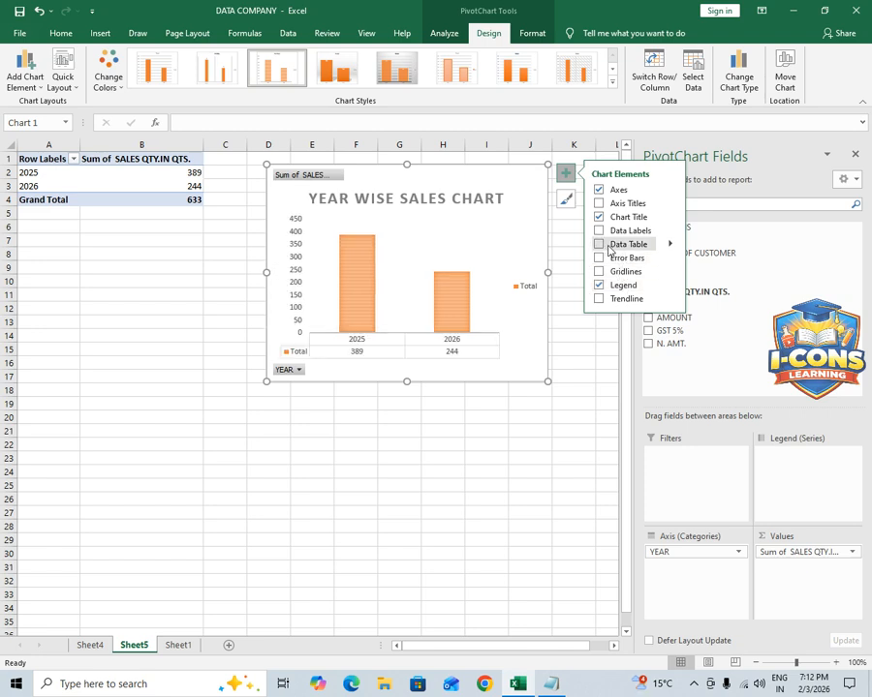
left_click(599, 245)
left_click_drag(407, 381, 407, 412)
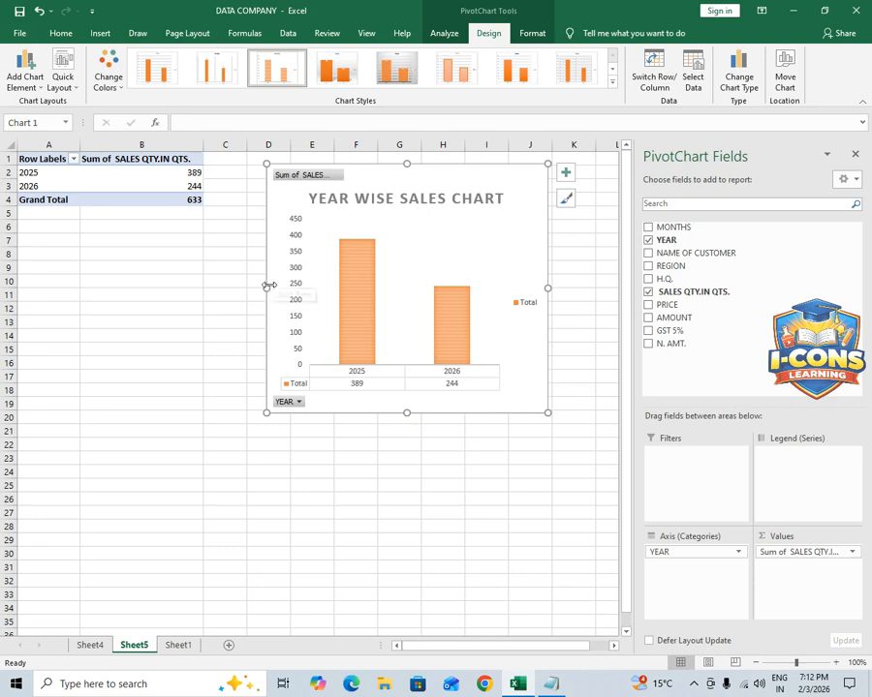
left_click_drag(268, 285, 239, 286)
Show the PivotChart's gridlines, and add a Linear and a Linear Forecast trendline to the sales quantity series
left_click(567, 175)
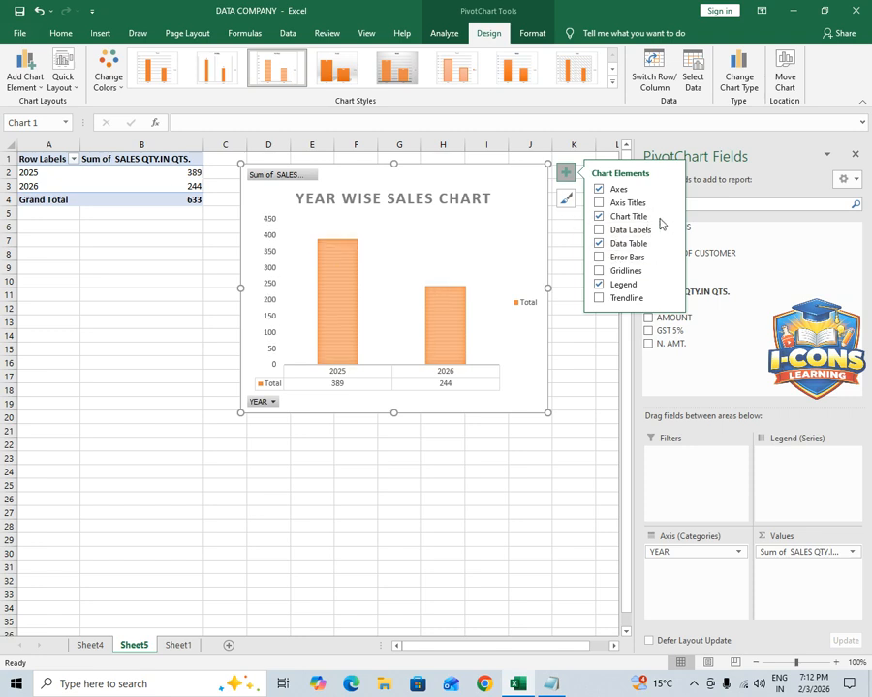
left_click(626, 273)
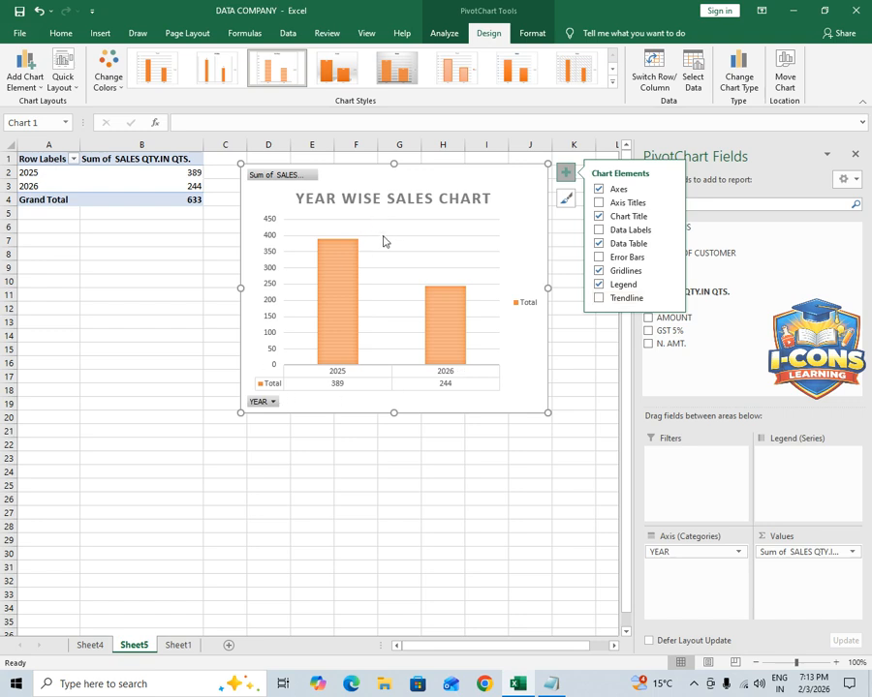
left_click(599, 297)
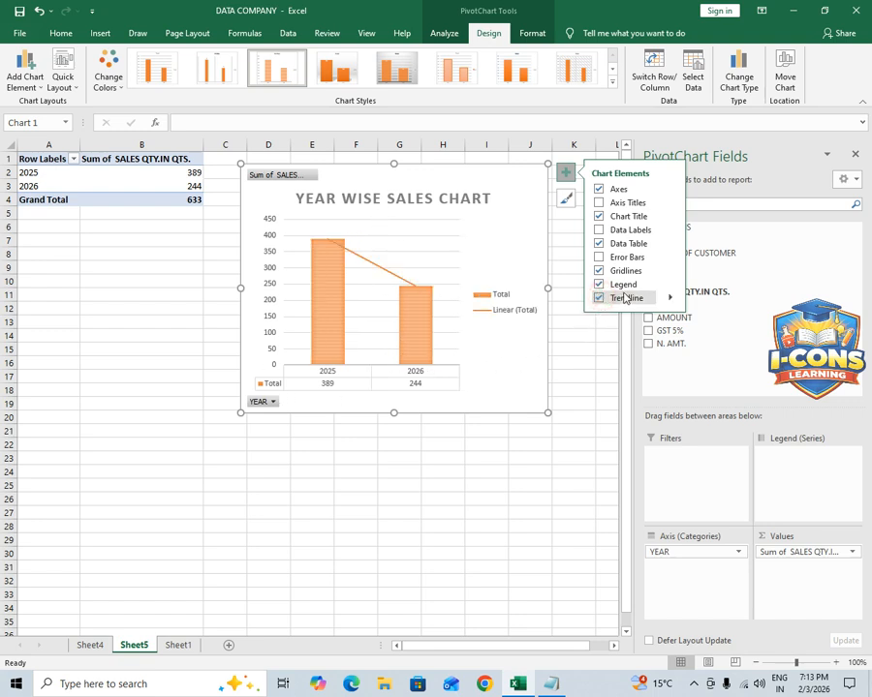
left_click(669, 297)
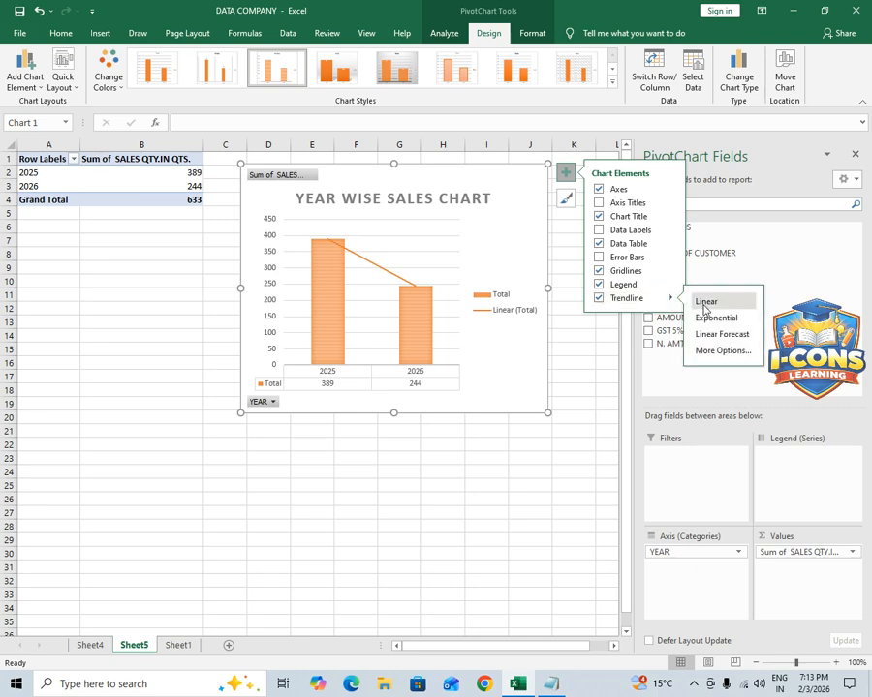
left_click(709, 336)
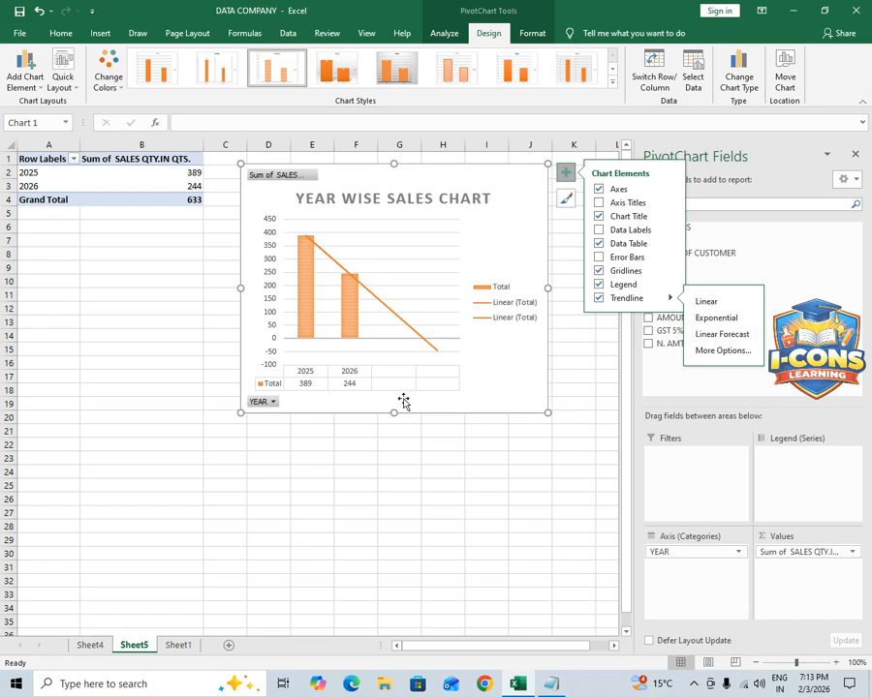
Add a third trendline to the sales quantity series, trying several types and settling on Exponential
left_click(721, 351)
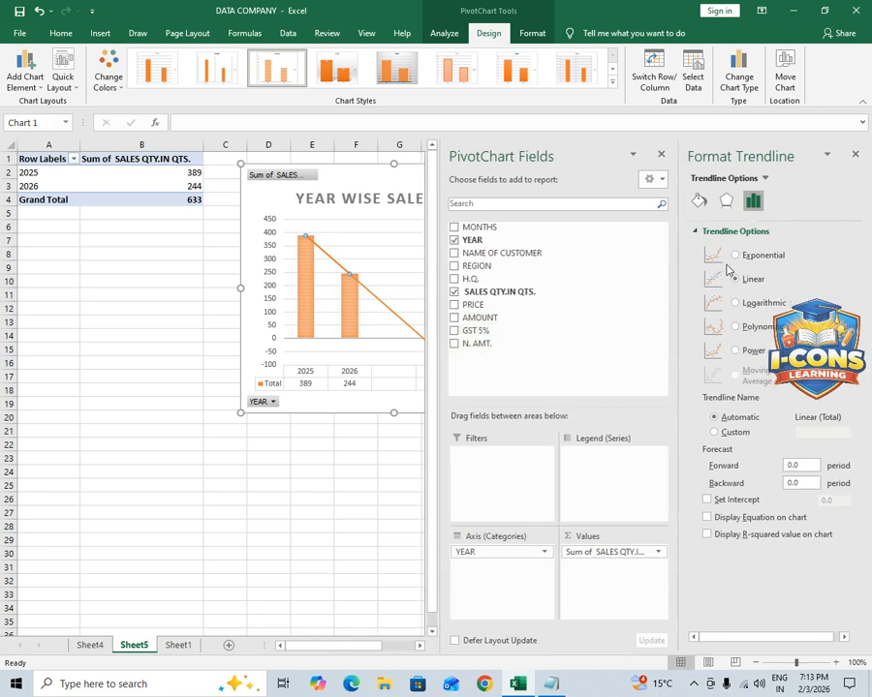
left_click(733, 256)
left_click(735, 304)
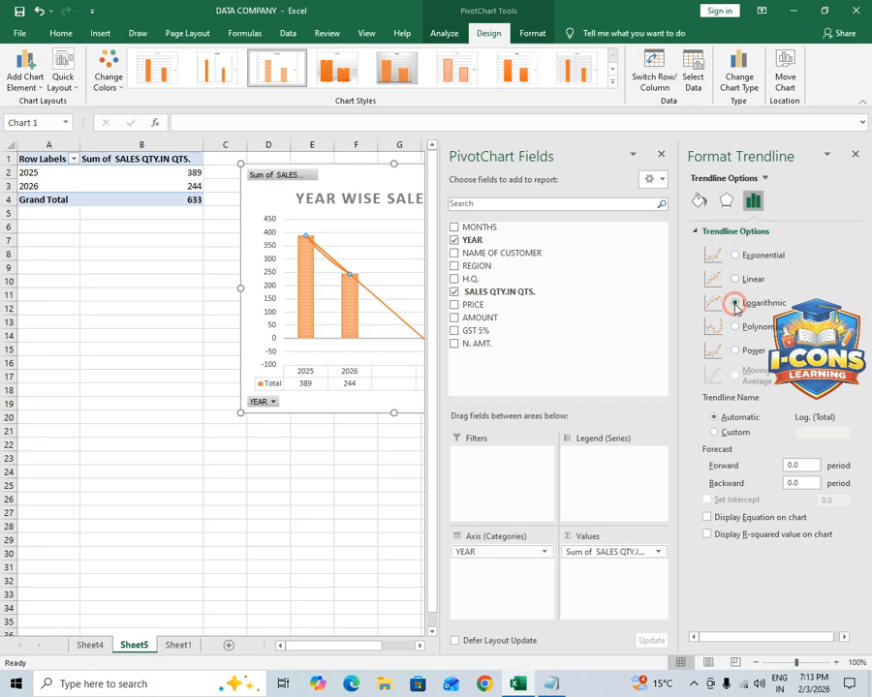
left_click(737, 328)
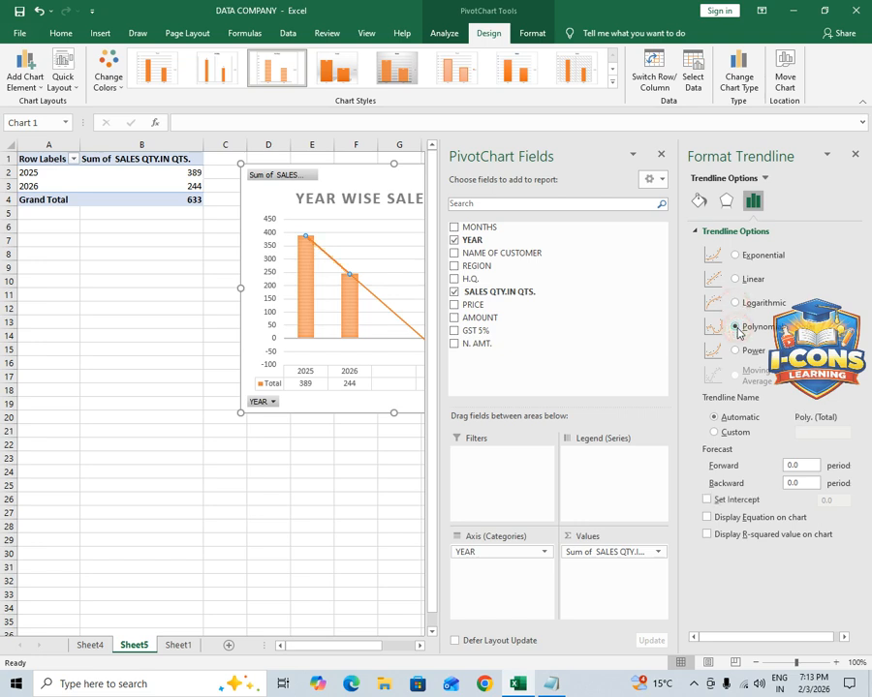
left_click(736, 282)
left_click(735, 255)
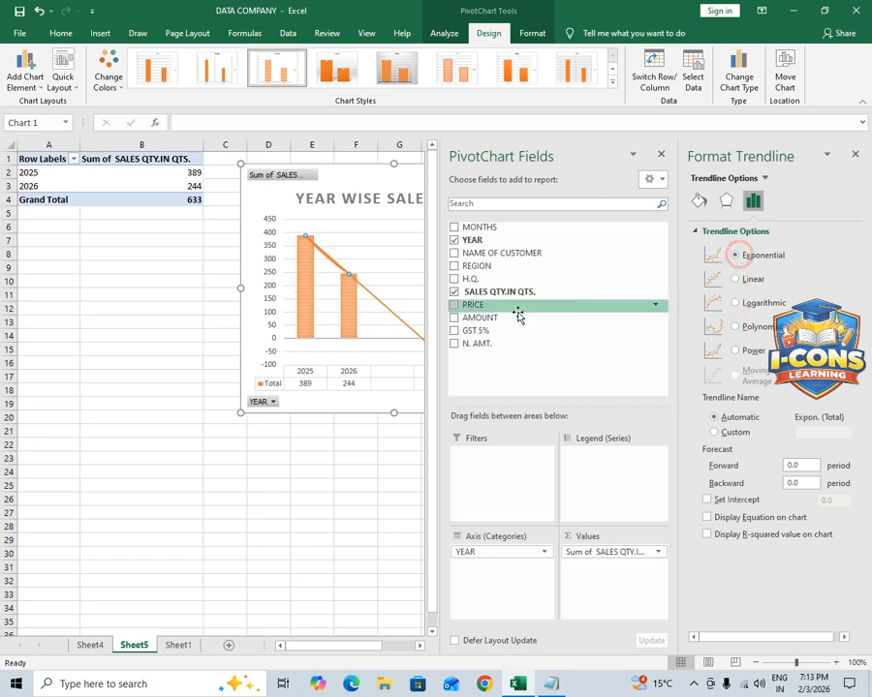
left_click(855, 155)
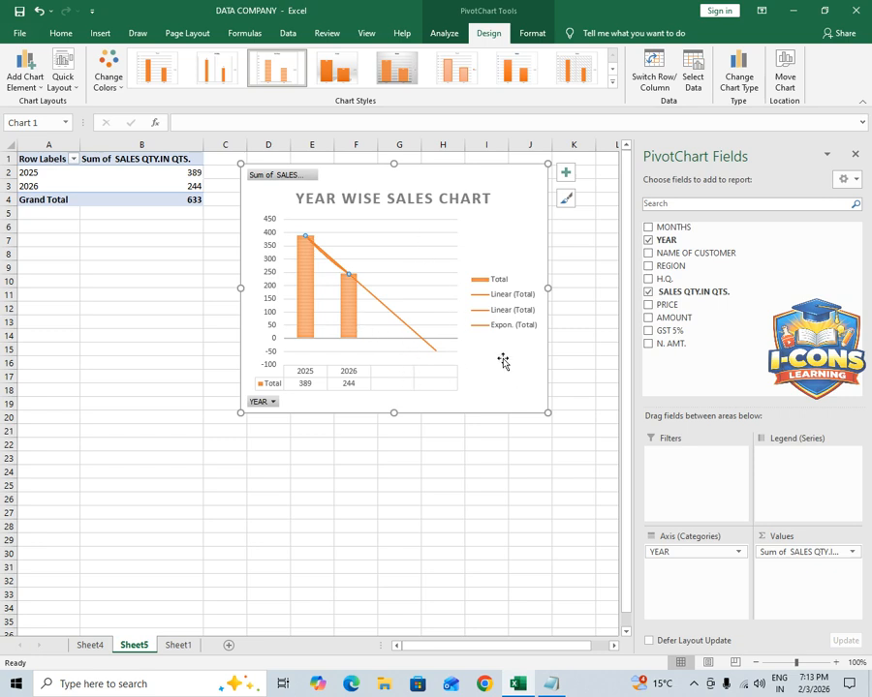
Add the REGION field below YEAR in the PivotChart's axis categories
mouse_move(489, 229)
left_mouse_down()
mouse_move(448, 325)
mouse_move(451, 279)
mouse_move(477, 242)
left_mouse_up()
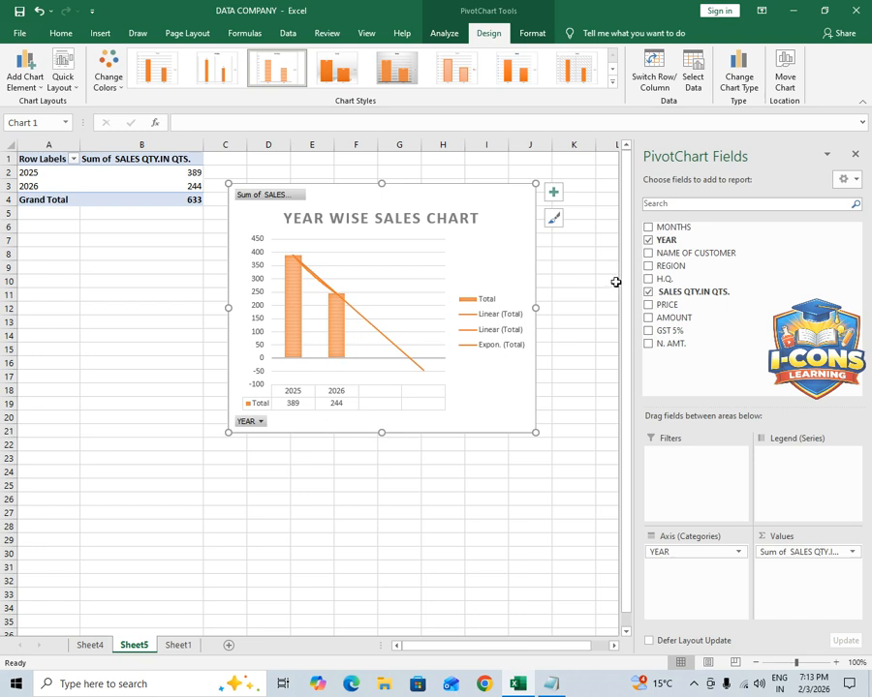
left_click_drag(673, 265, 703, 566)
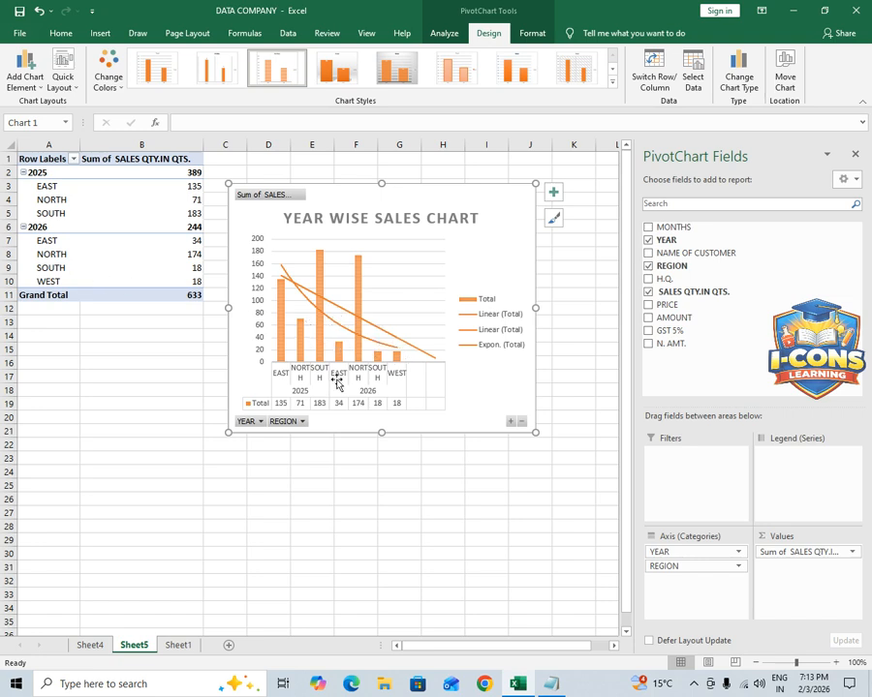
left_click(436, 389)
left_click(435, 407)
Widen the PivotChart and move it below the PivotTable, covering about columns A to K and rows 12 to 31
left_click_drag(536, 308, 601, 308)
left_click_drag(447, 187, 267, 318)
left_click_drag(421, 438, 568, 441)
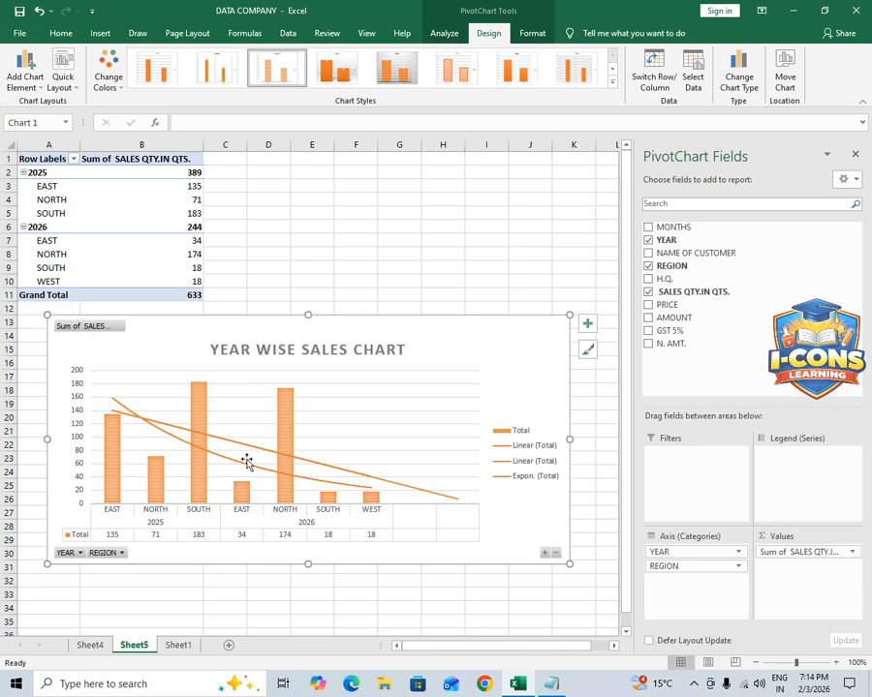
Apply the grey gradient chart style with data labels, then enlarge the PivotChart and shift it to about rows 12 to 32
left_click(392, 70)
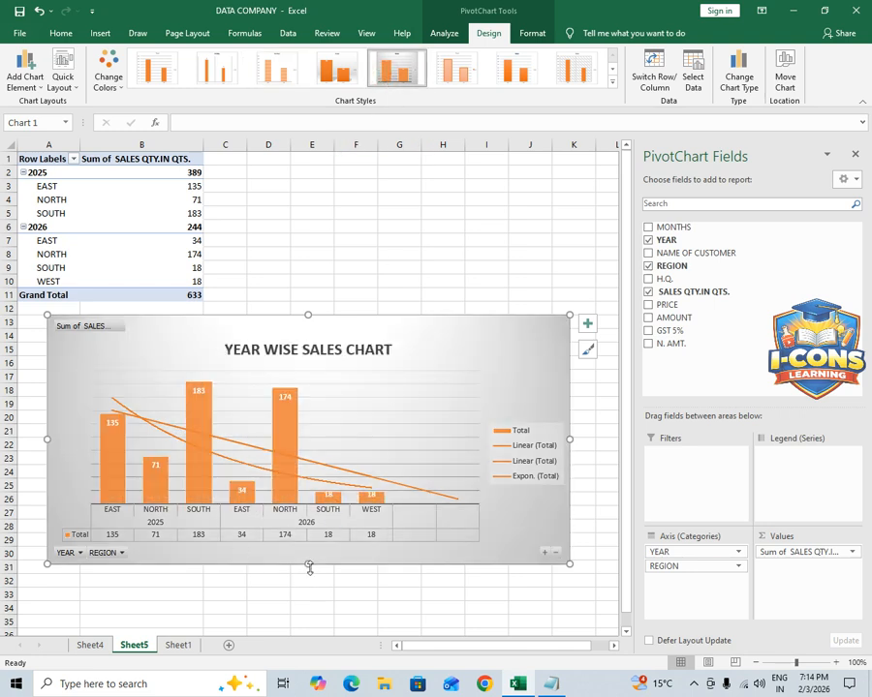
left_click_drag(309, 569, 307, 593)
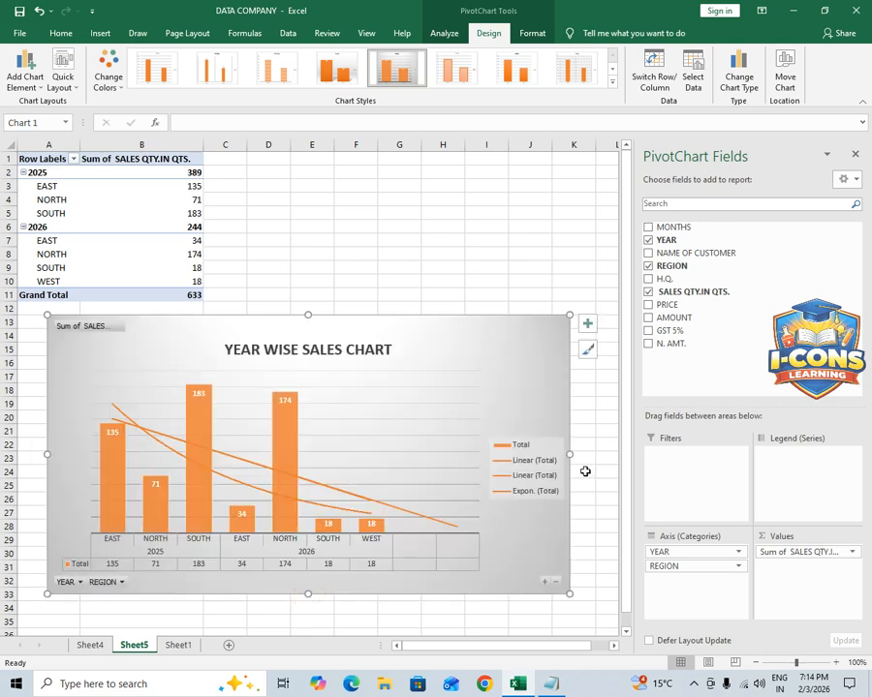
left_click_drag(568, 453, 591, 453)
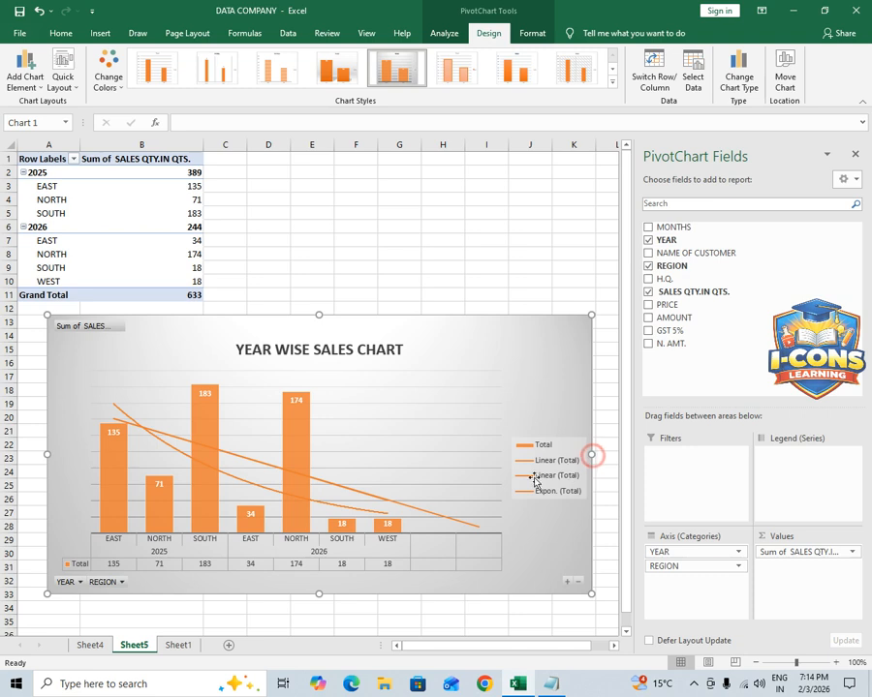
left_click_drag(357, 329, 329, 322)
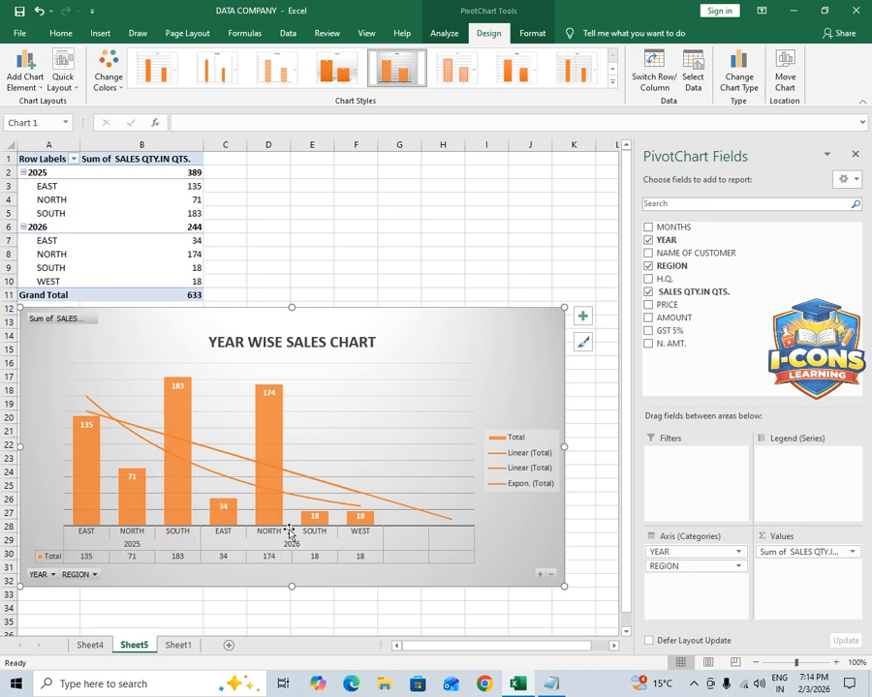
Shift the PivotChart slightly right within column A, narrow it to end at about column H, and deselect it
mouse_move(371, 522)
left_click(341, 250)
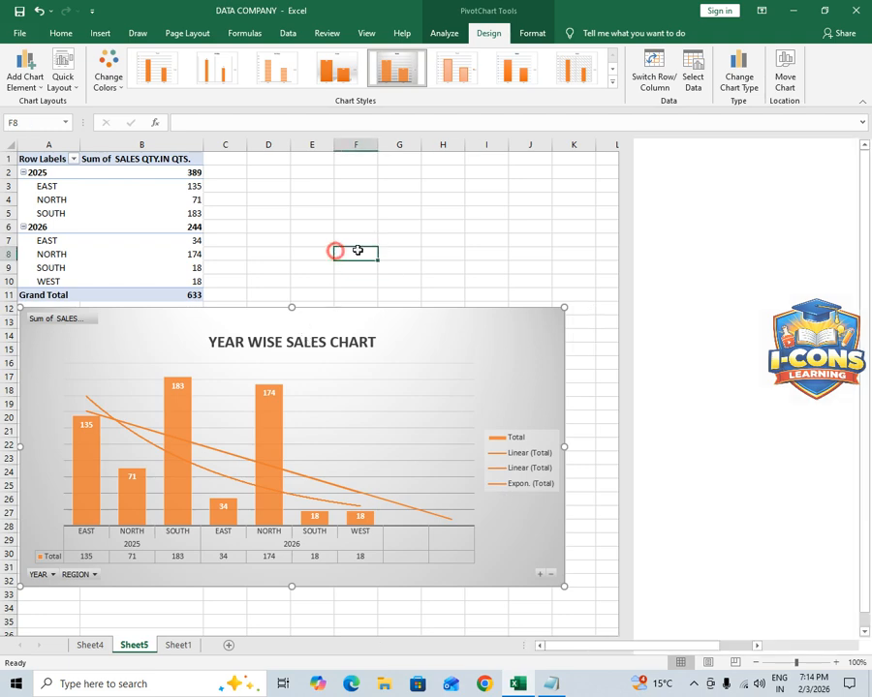
left_click(355, 390)
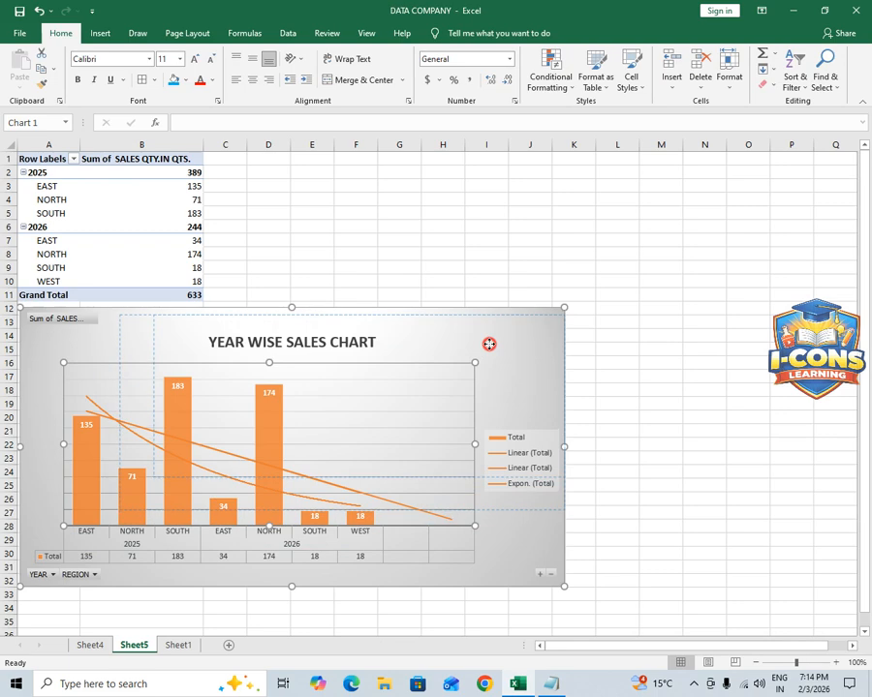
left_click_drag(341, 390, 341, 391)
left_click_drag(333, 317, 354, 321)
left_click_drag(586, 589, 463, 578)
left_click(524, 462)
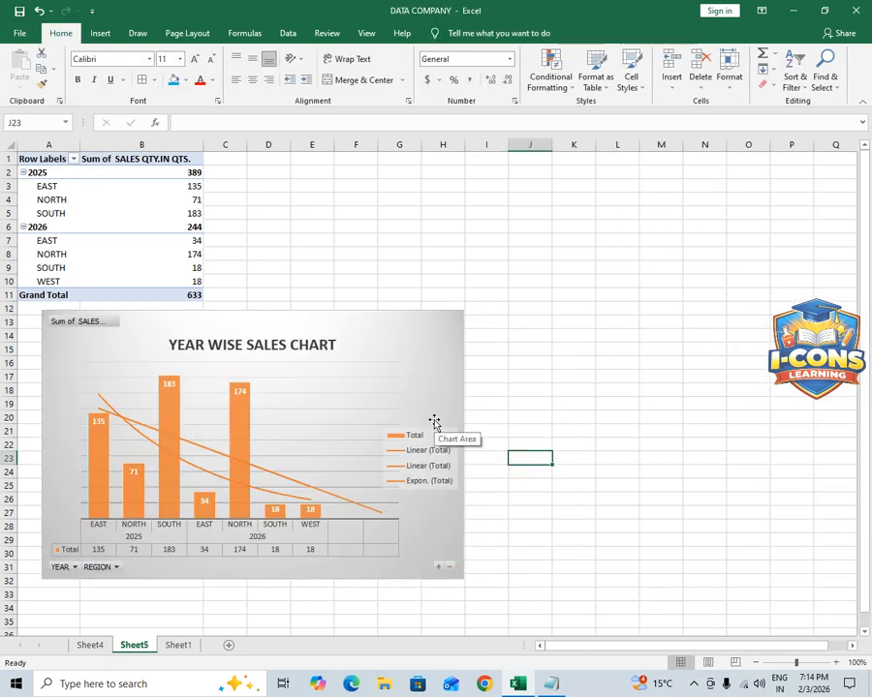
Go back to Sheet1 and look over the rice sales list's rows by year, customer and region
left_click(280, 217)
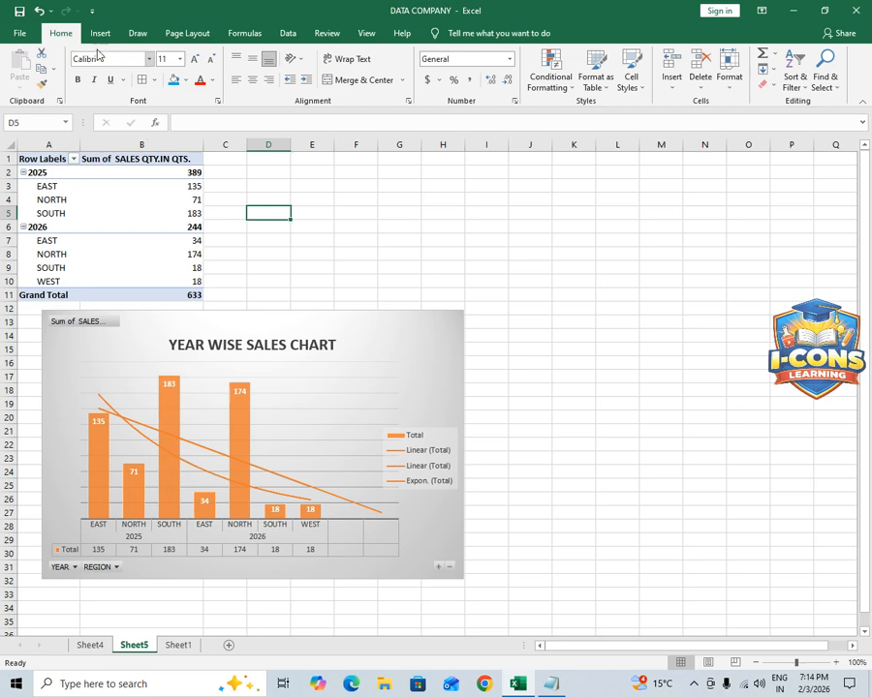
left_click(177, 645)
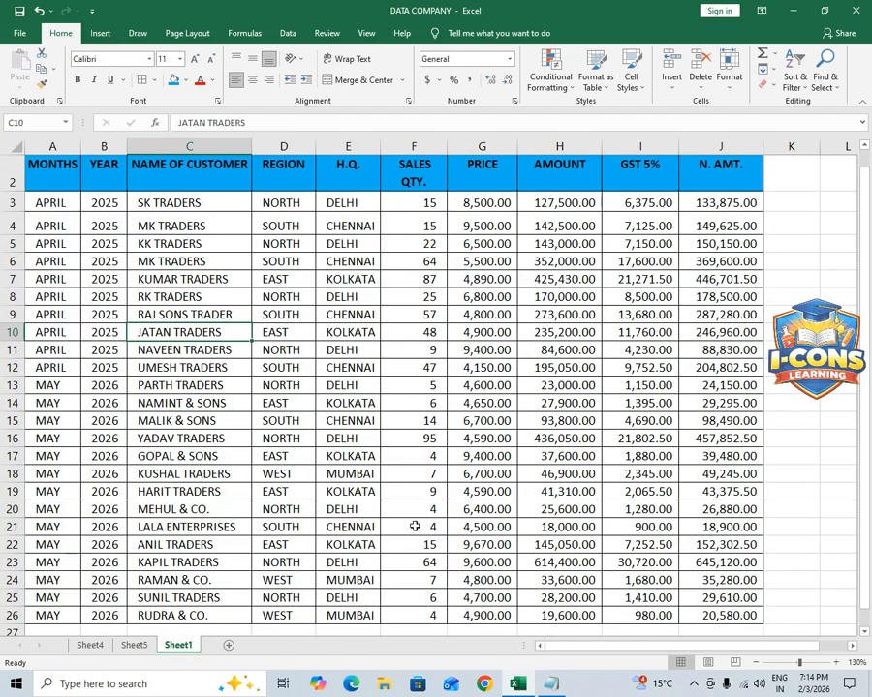
left_click(195, 384)
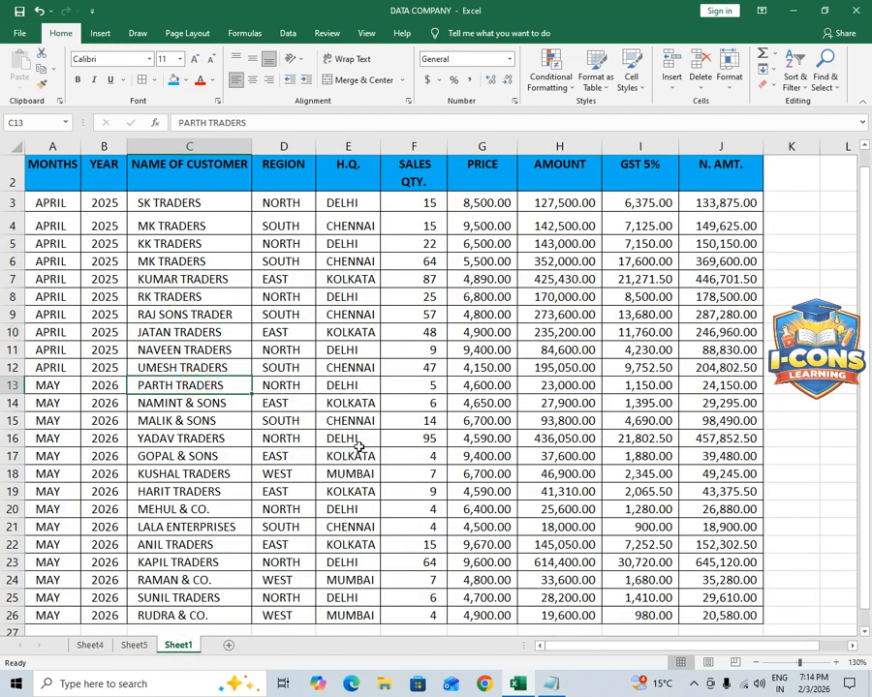
scroll(224, 399, "up", 1)
key("Down")
key("Down")
key("Down")
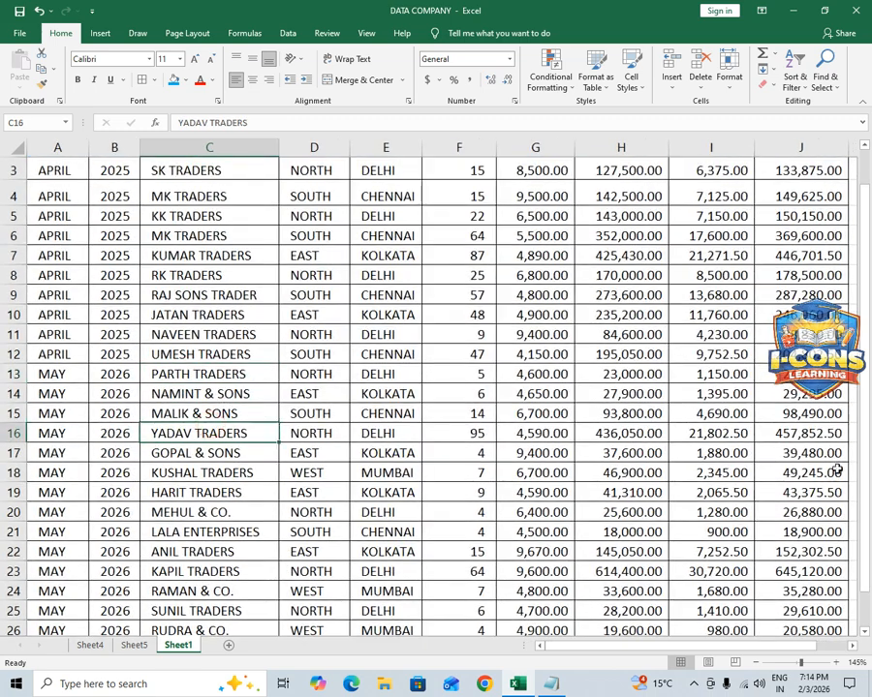
scroll(852, 252, "up", 1)
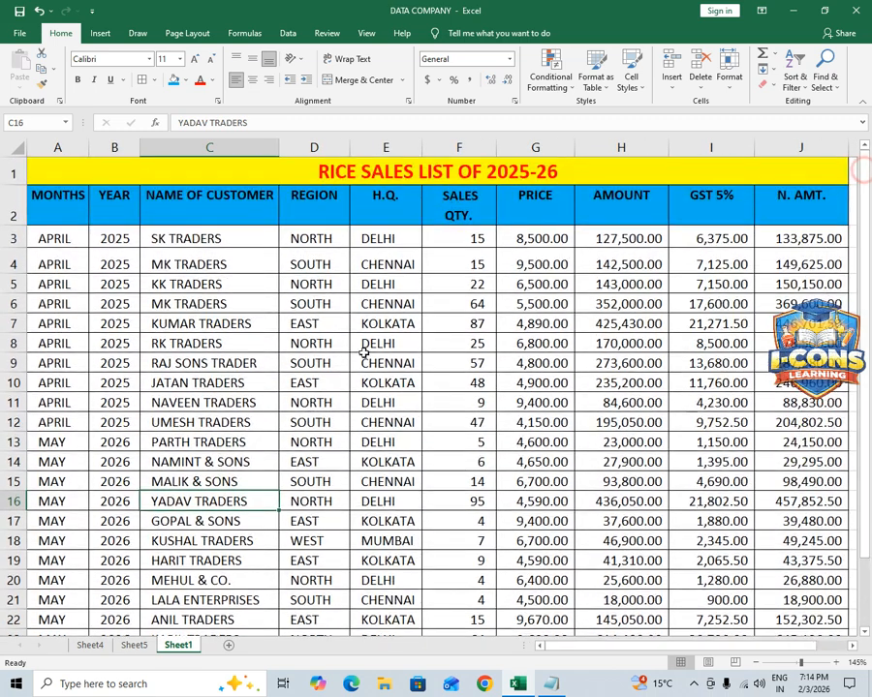
left_click(306, 347)
left_click(146, 322)
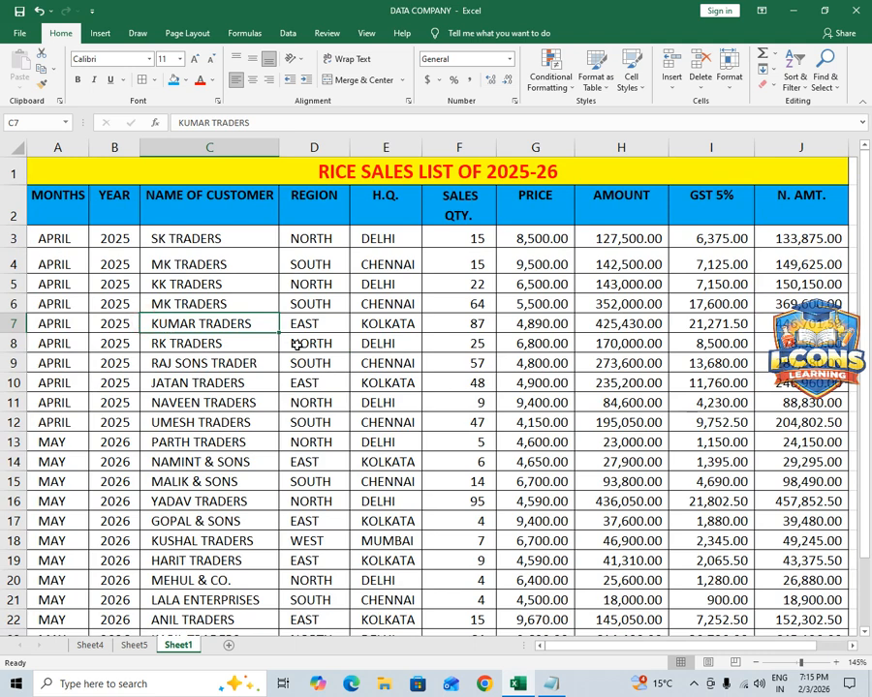
left_click(247, 346)
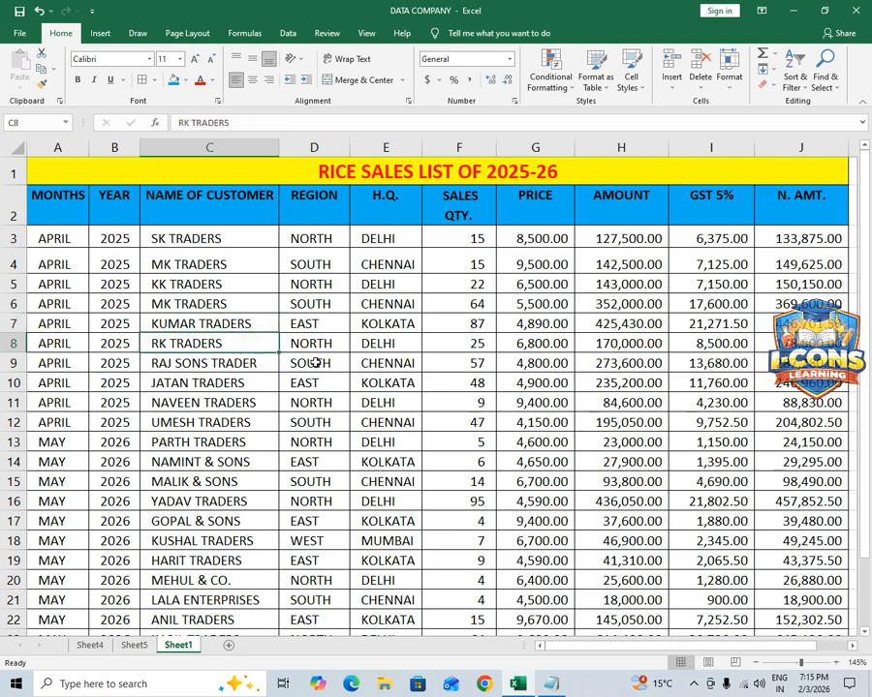